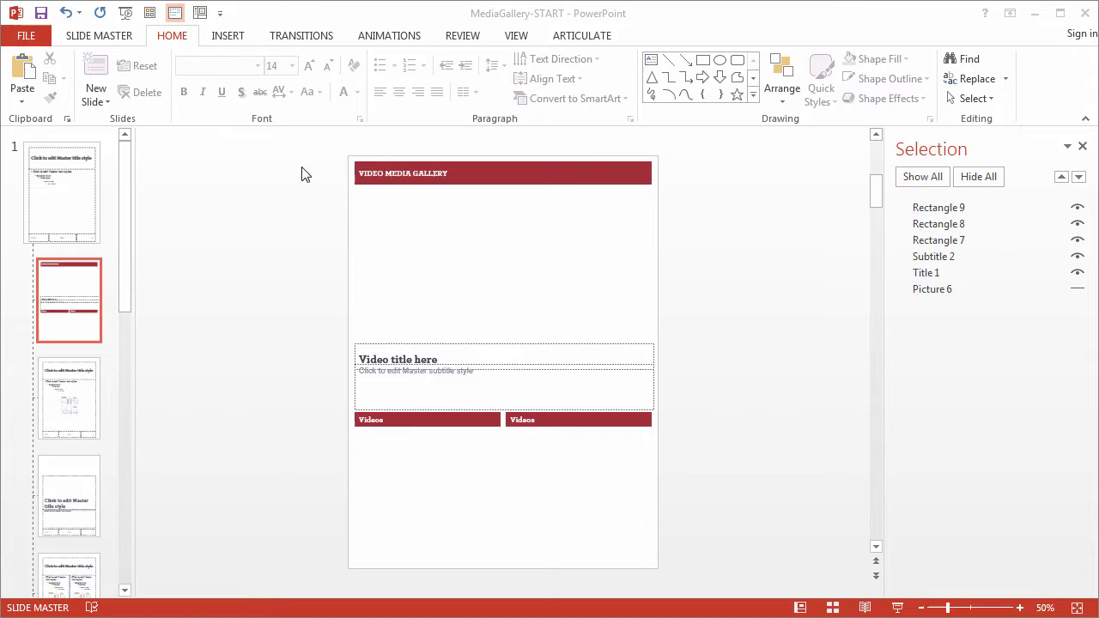
Insert the six placeholder pictures Image-1 through Image-6 from the Placeholders-SM folder into the layout.
left_click(228, 38)
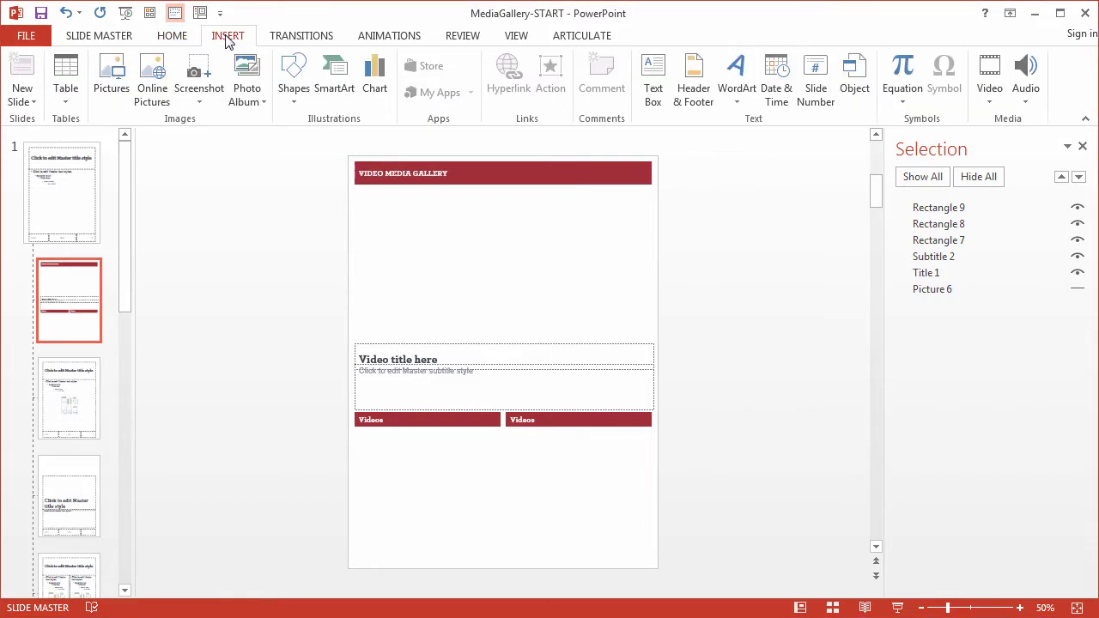
left_click(121, 80)
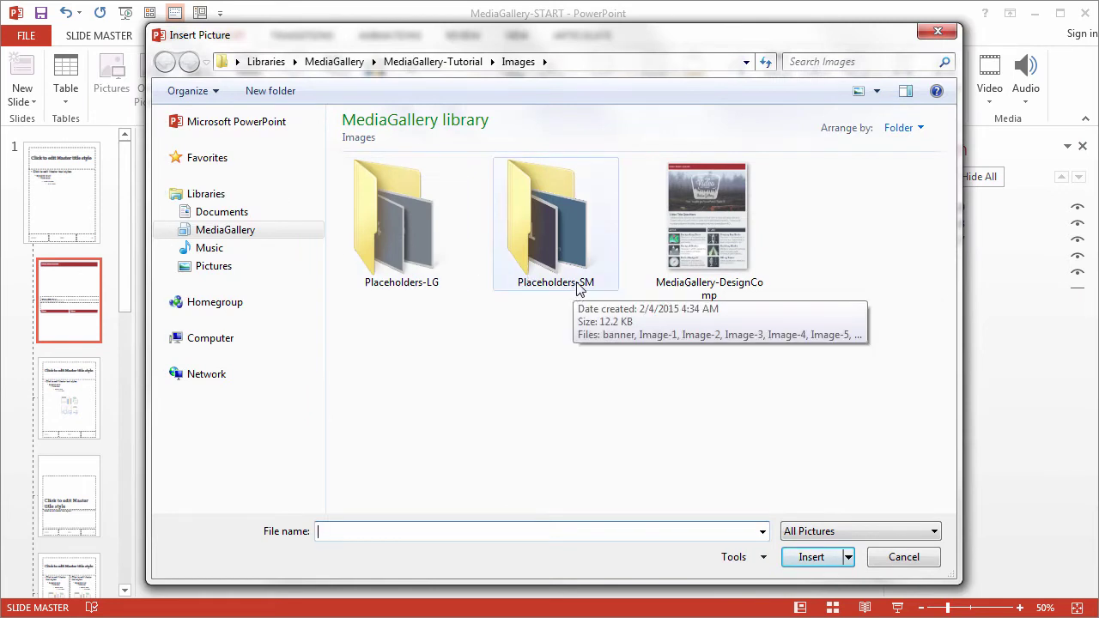
double_click(572, 254)
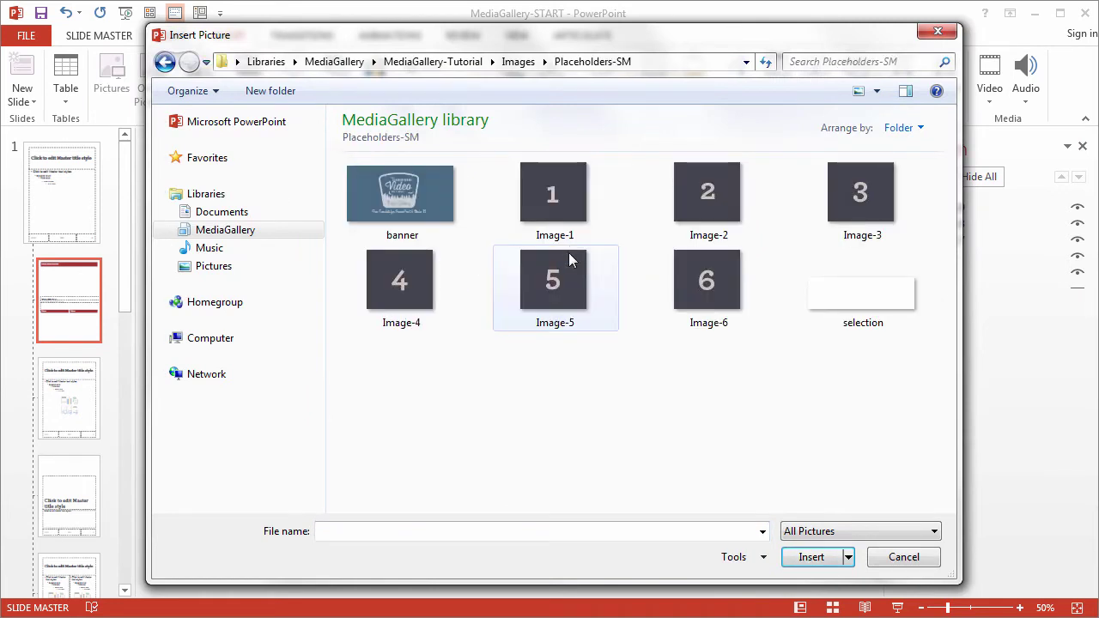
left_click(556, 202)
left_click(715, 279, "shift")
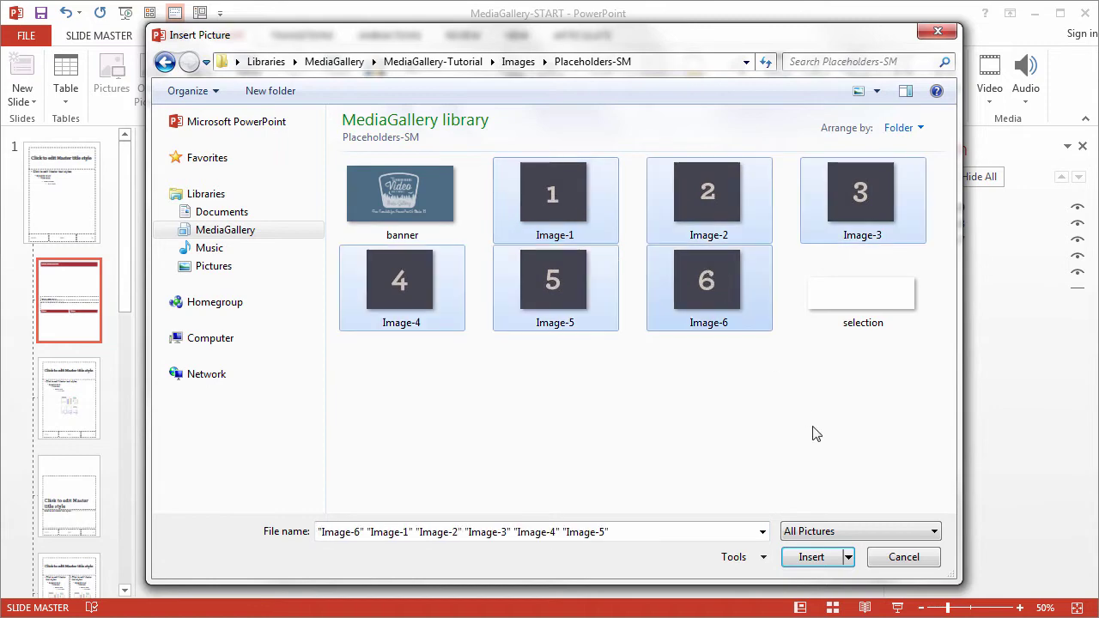
left_click(808, 558)
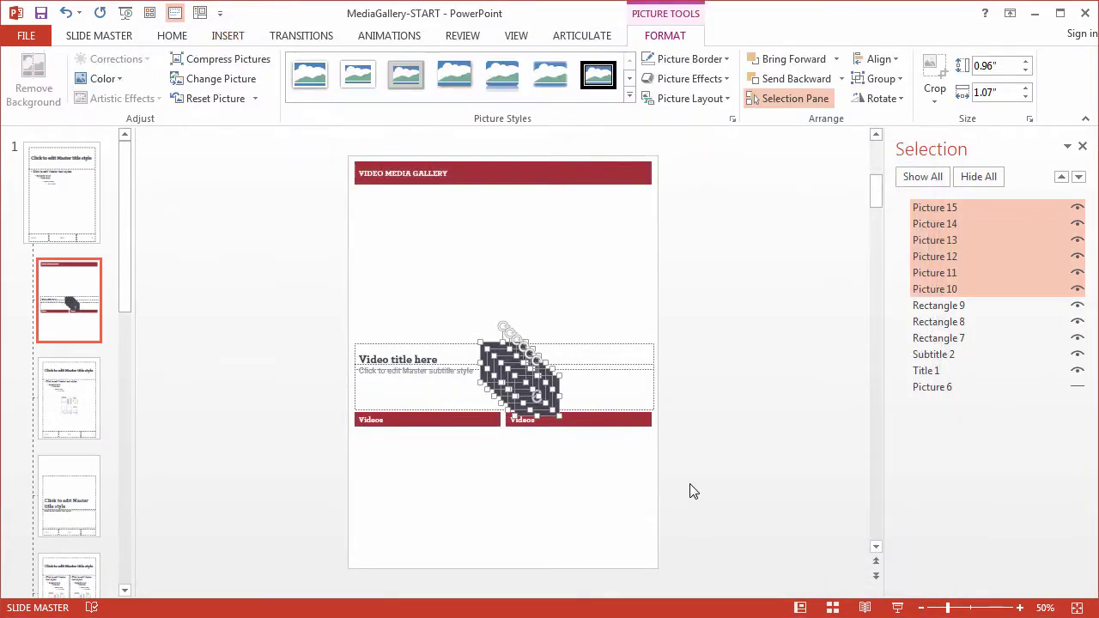
left_click(736, 487)
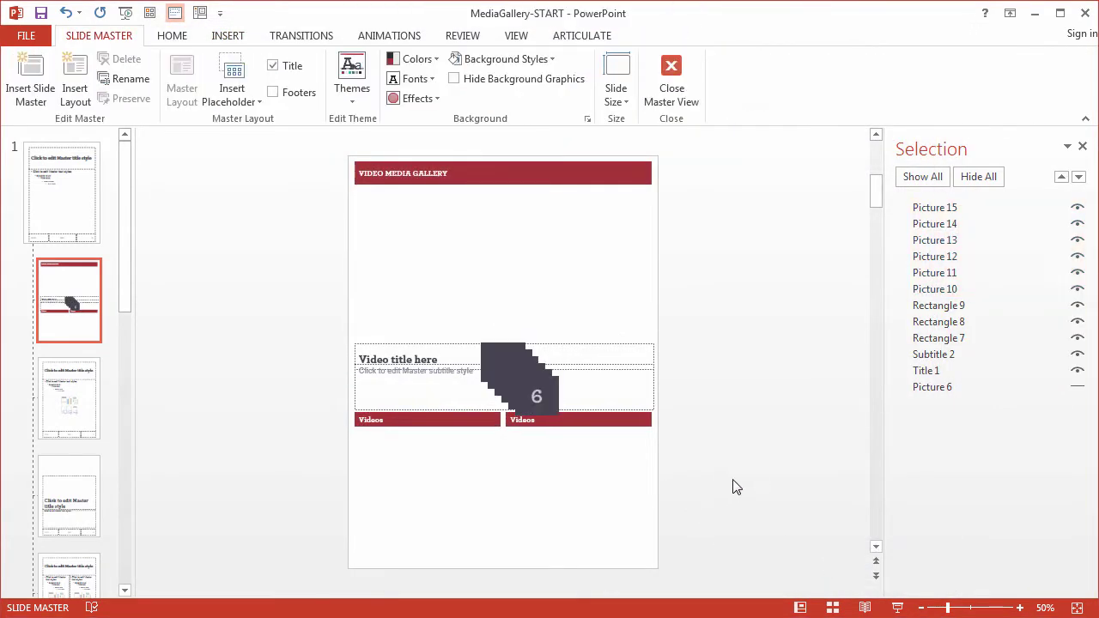
Show the hidden design comp picture and place the six numbered placeholders over its video thumbnails, 1–3 under the first Videos header and 4–6 under the second.
left_click(1078, 387)
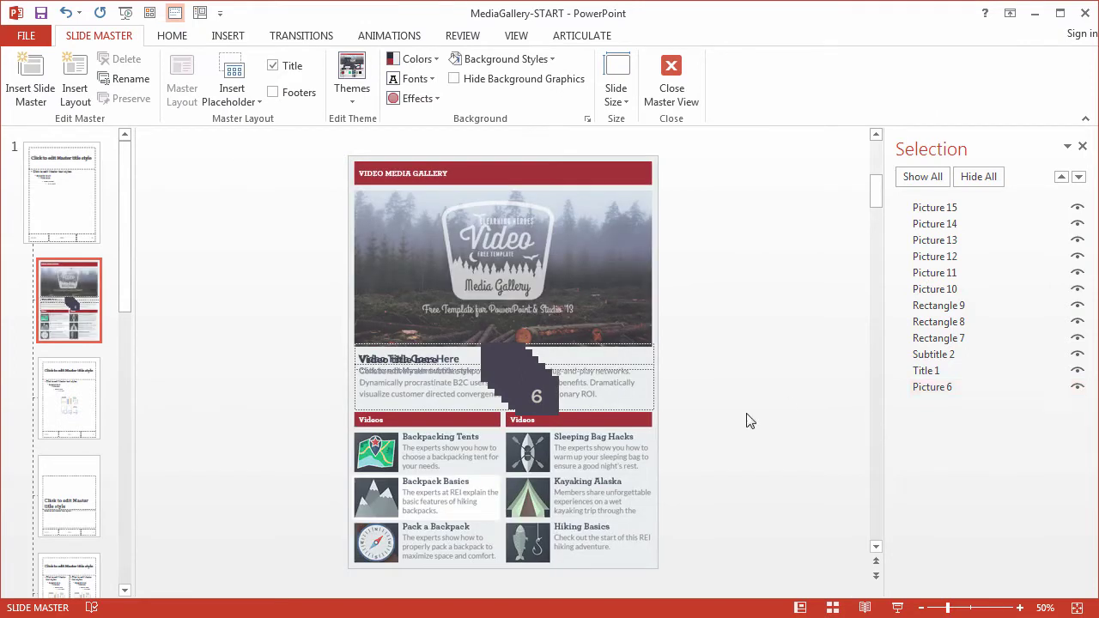
left_click_drag(541, 396, 525, 447)
mouse_move(522, 489)
left_mouse_down()
mouse_move(526, 481)
mouse_move(528, 497)
left_mouse_up()
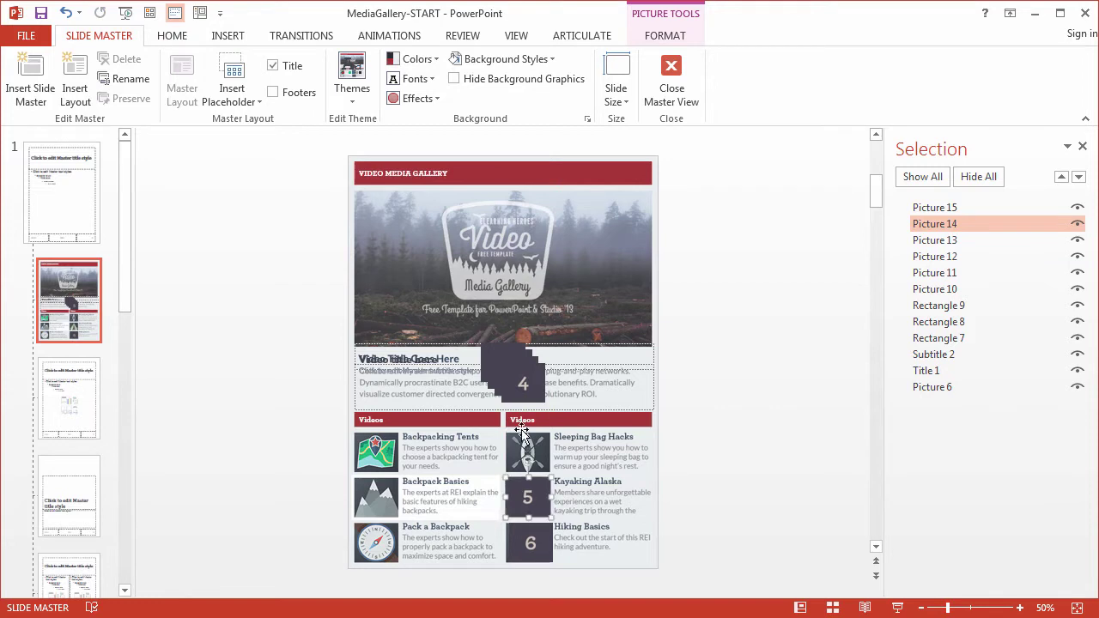
left_click_drag(523, 384, 376, 503)
left_click_drag(496, 364, 373, 450)
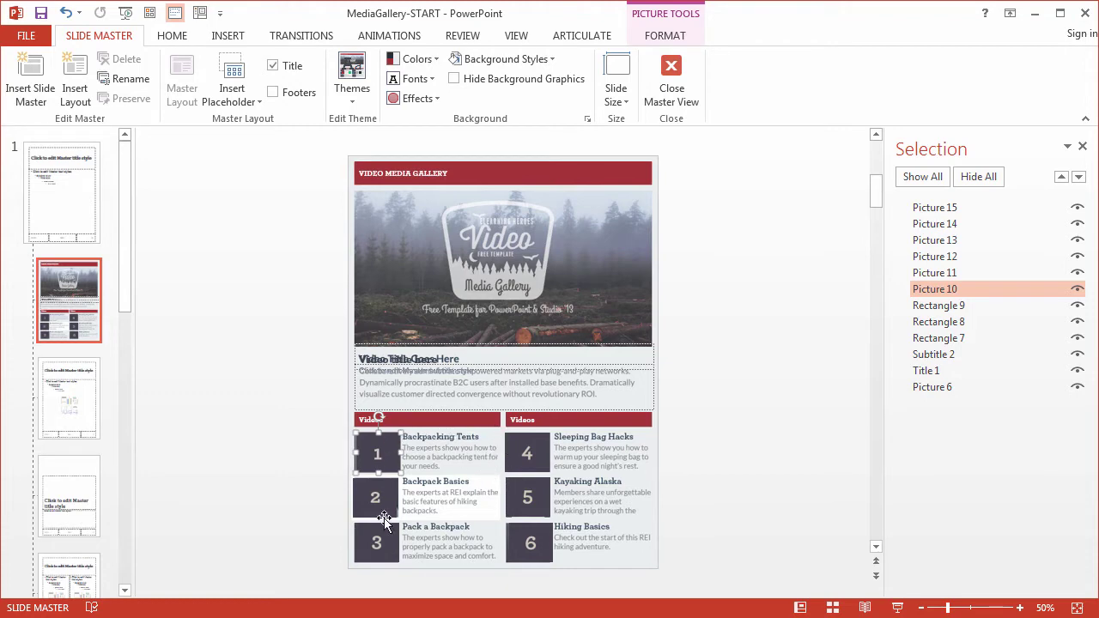
Fine-tune the positions of placeholders 1, 2 and 3 so they sit exactly over the comp's first-column thumbnails.
scroll(386, 454, "up", 10, "ctrl")
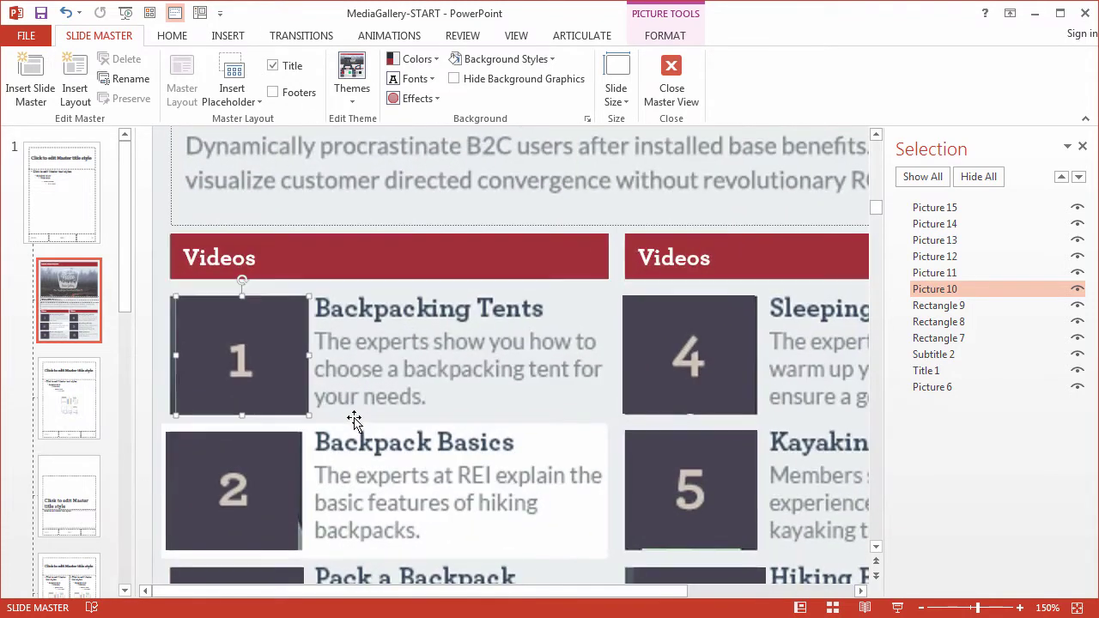
left_click_drag(239, 341, 228, 341)
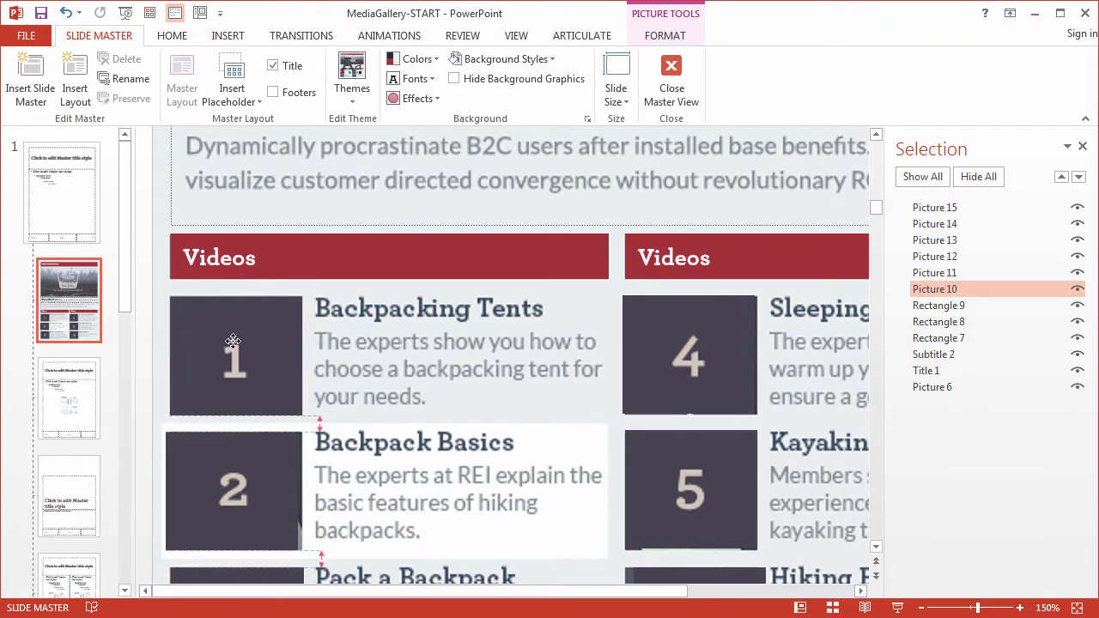
mouse_move(222, 466)
left_mouse_down()
mouse_move(271, 466)
mouse_move(218, 466)
left_mouse_up()
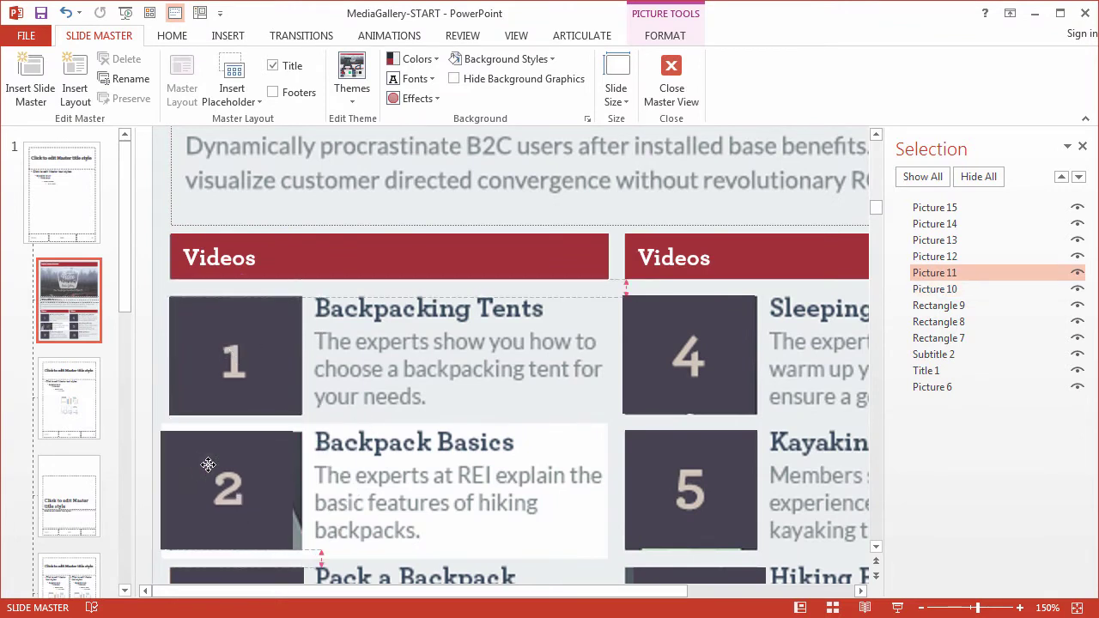
scroll(210, 468, "down", 2)
mouse_move(219, 520)
left_mouse_down()
mouse_move(231, 520)
mouse_move(219, 522)
left_mouse_up()
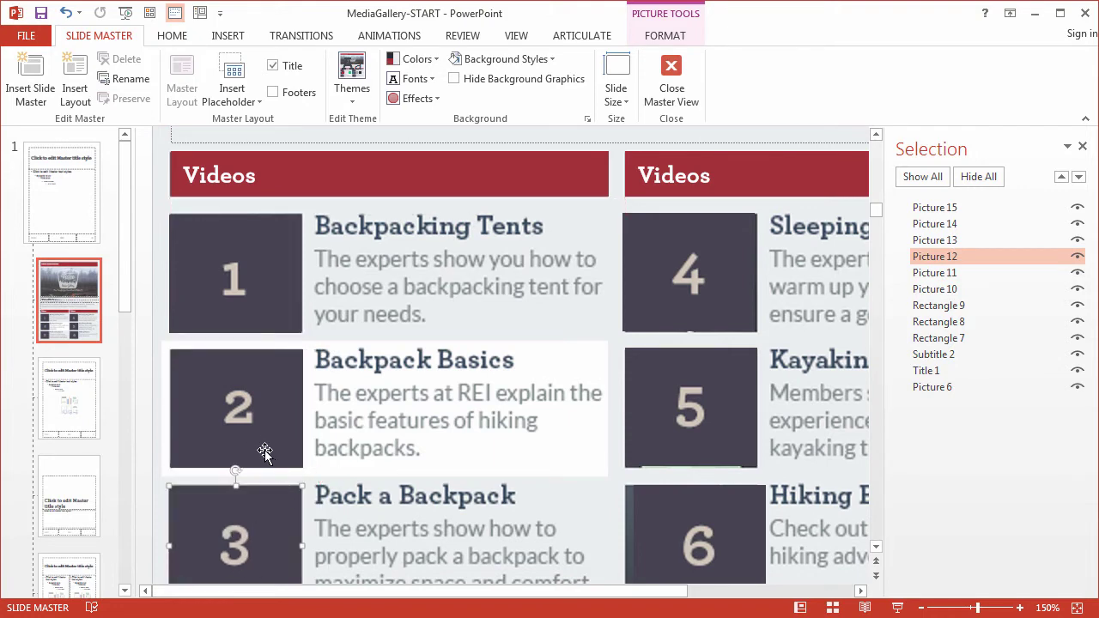
Align placeholders 1, 2 and 3 to a common left edge.
scroll(264, 455, "down", 2, "ctrl")
left_click(240, 402, "shift")
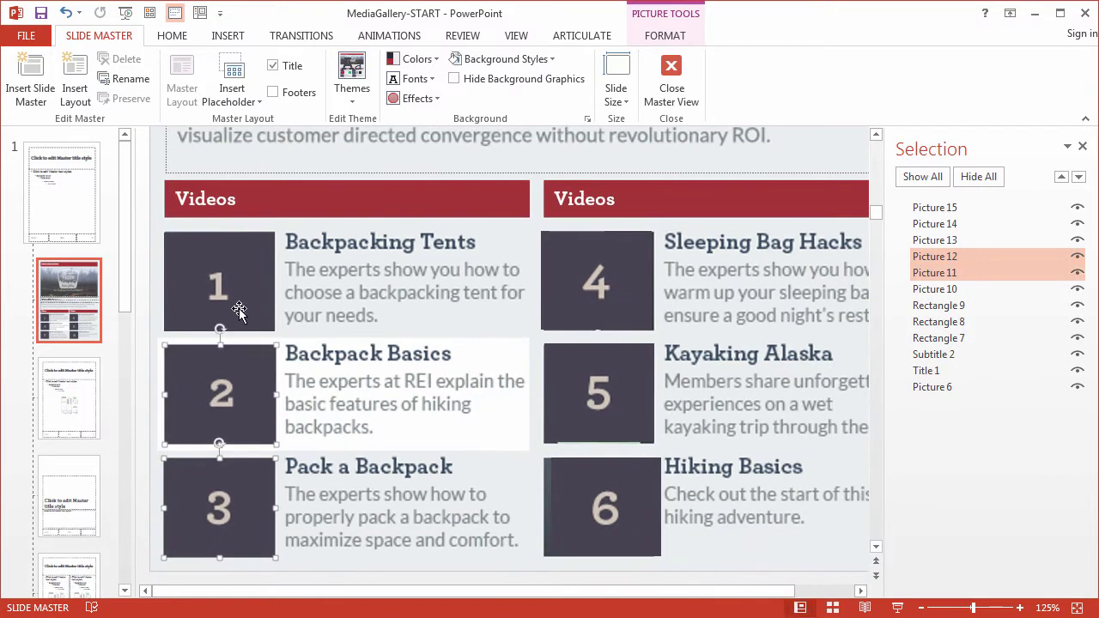
left_click(237, 303, "shift")
left_click(661, 37)
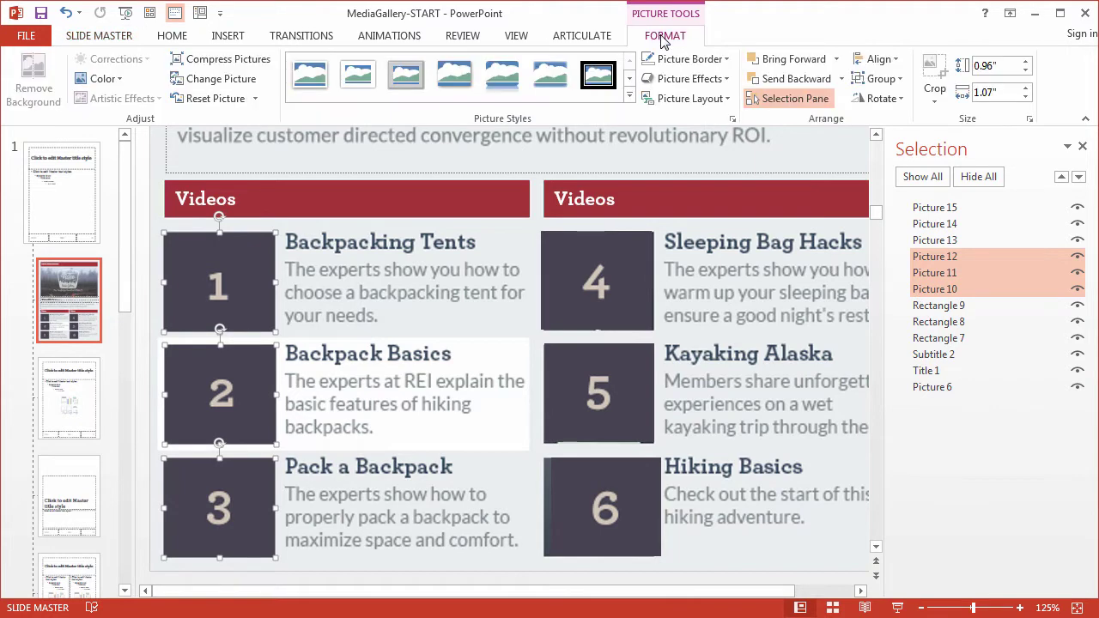
left_click(874, 61)
left_click(893, 83)
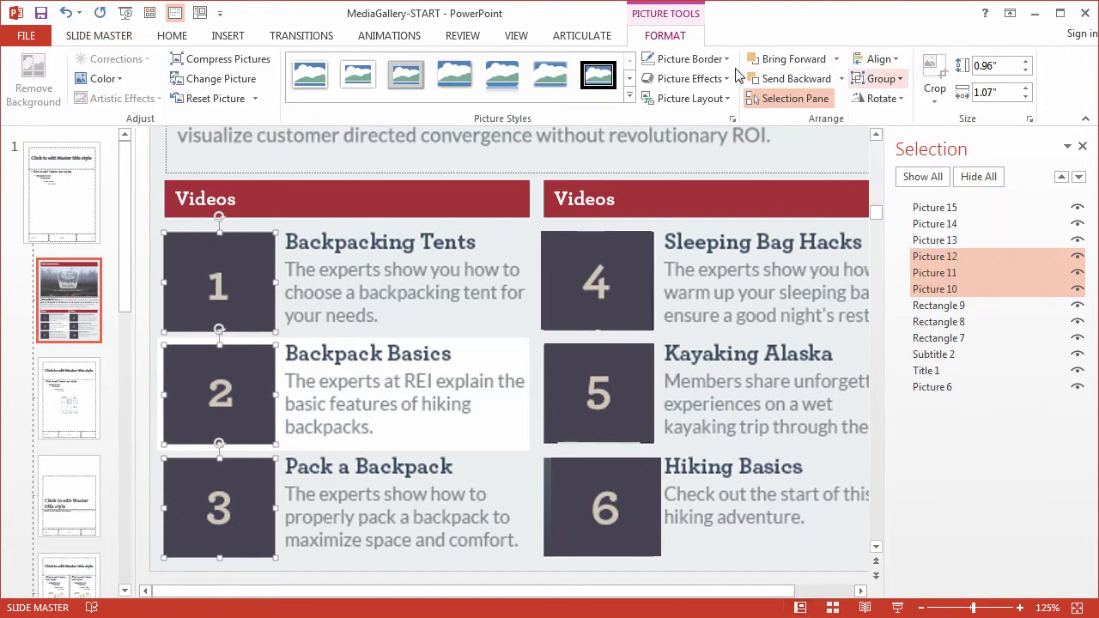
Fine-tune the positions of placeholders 4, 5 and 6 so they line up with the second Videos header and the first column's rows.
left_click(635, 284)
mouse_move(571, 274)
left_mouse_down()
mouse_move(598, 273)
mouse_move(580, 278)
mouse_move(576, 265)
left_mouse_up()
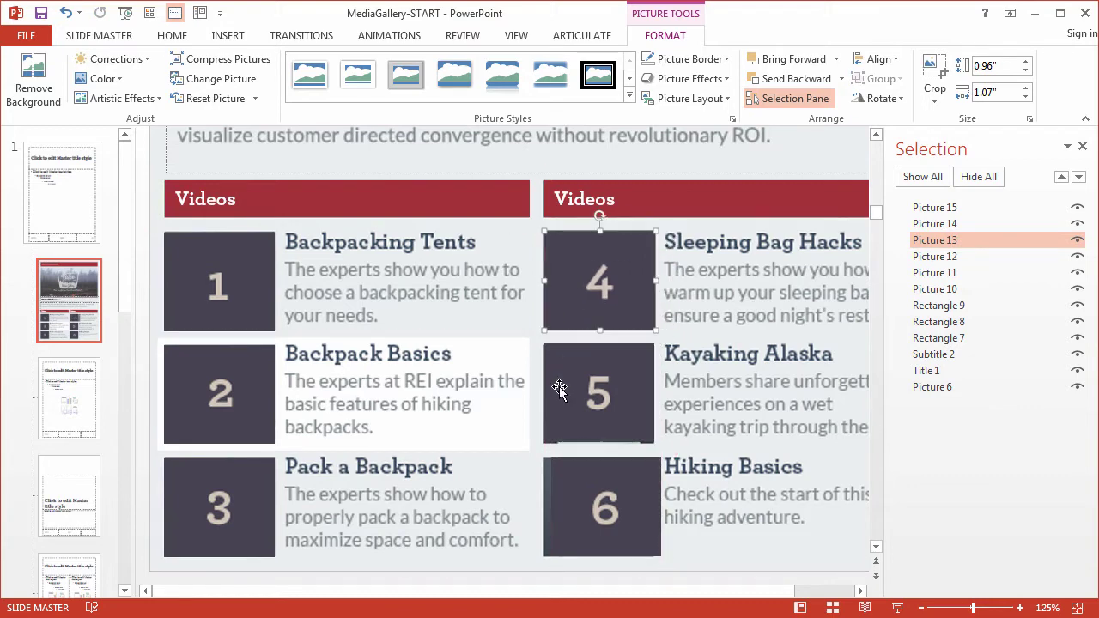
left_click_drag(579, 385, 568, 382)
mouse_move(570, 501)
left_mouse_down()
mouse_move(584, 503)
mouse_move(578, 497)
left_mouse_up()
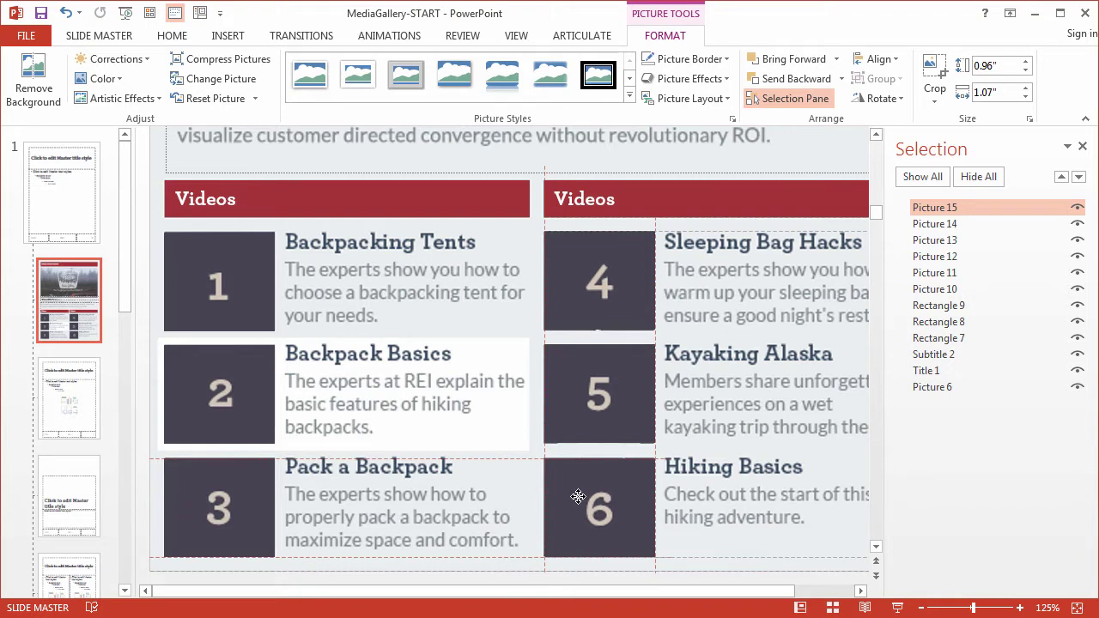
Hide the design comp picture and align placeholders 4, 5 and 6 to a common left edge.
left_click(1076, 388)
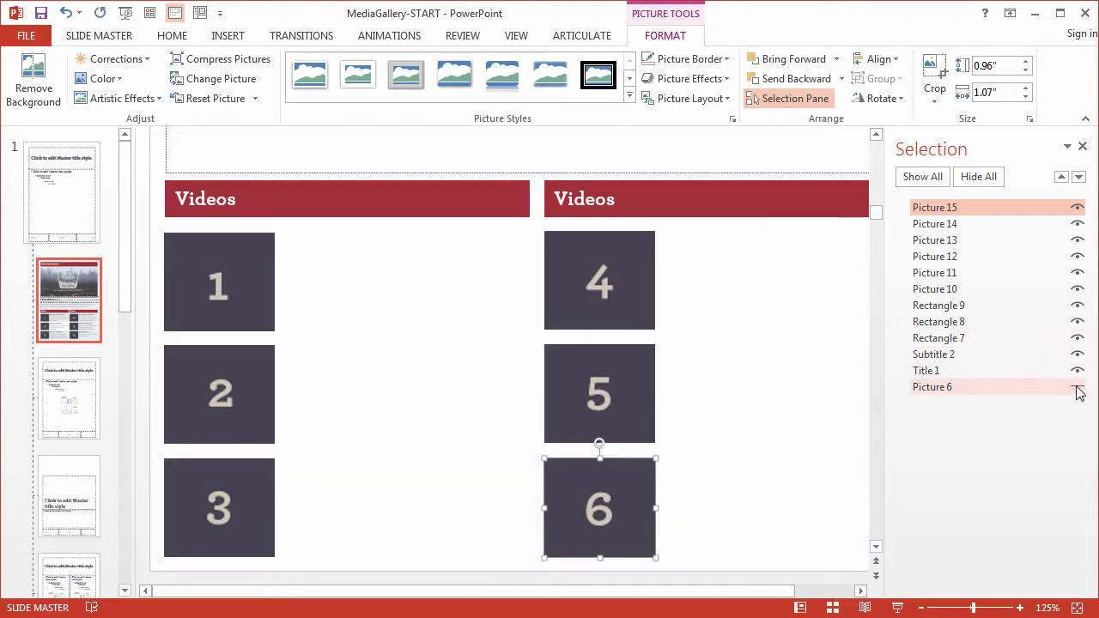
left_click(582, 274)
left_click(582, 352, "shift")
left_click(595, 474, "shift")
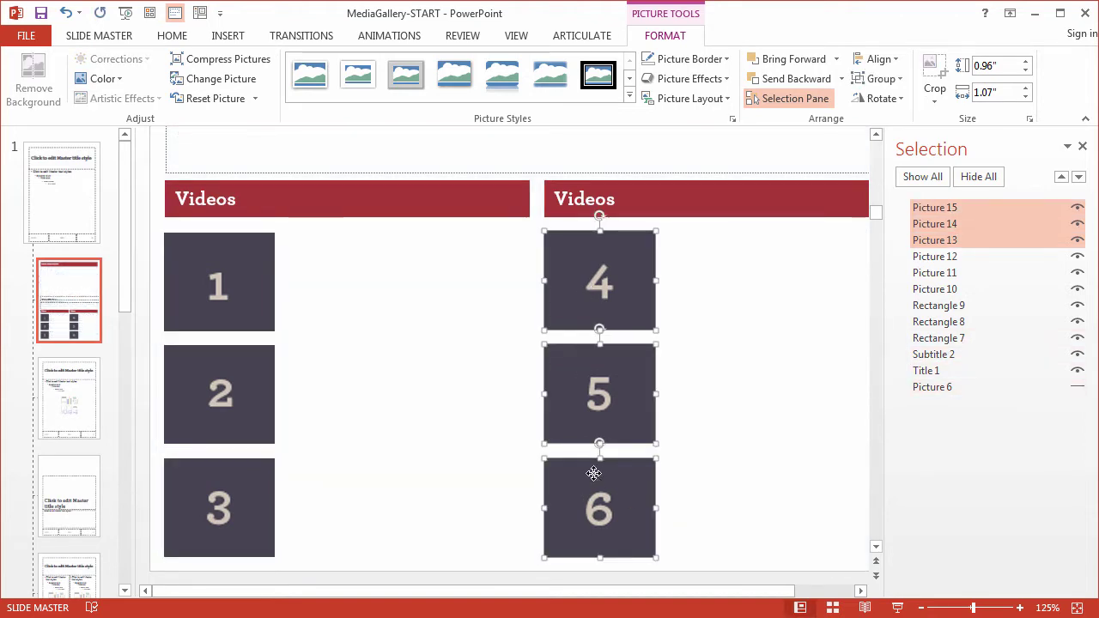
left_click(876, 58)
left_click(885, 80)
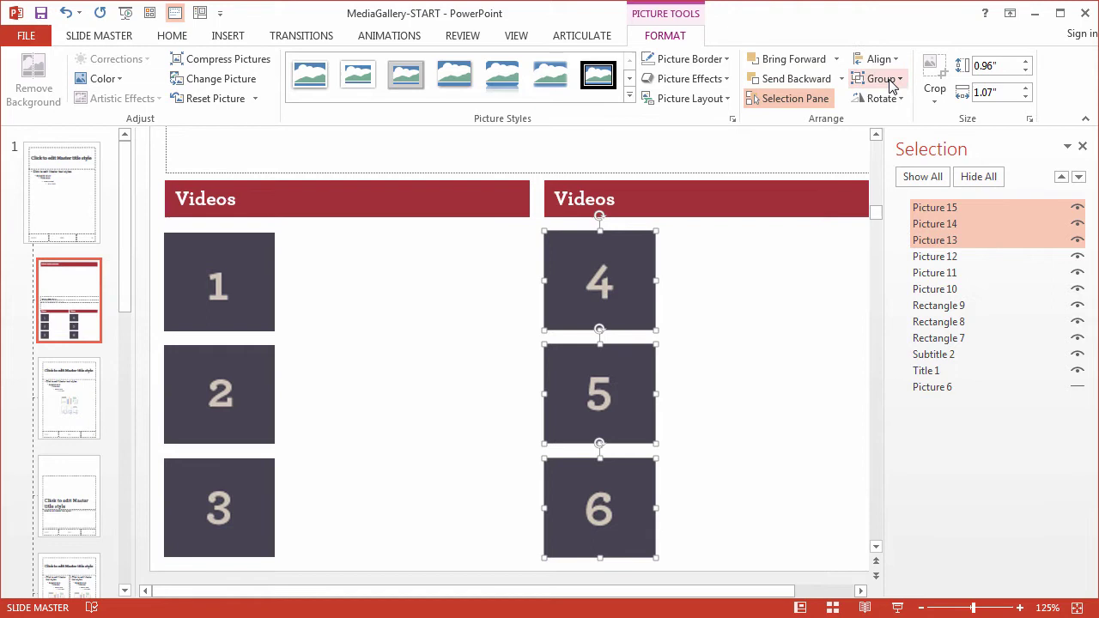
Show the design comp again and add a text box reading "Video Title" beside placeholder 1.
left_click(1078, 387)
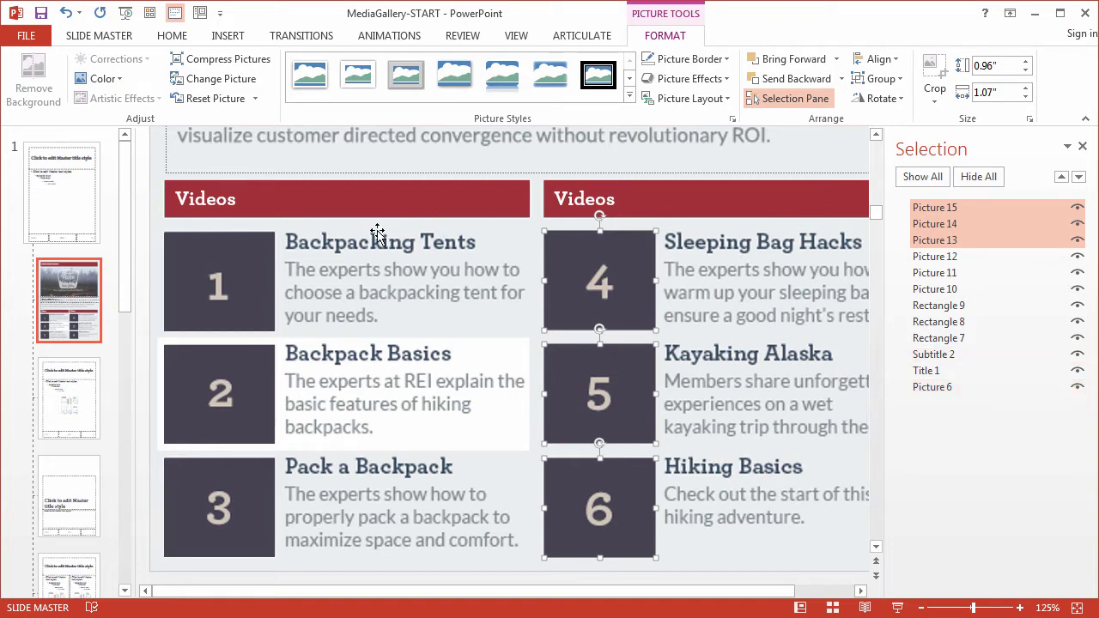
left_click(229, 36)
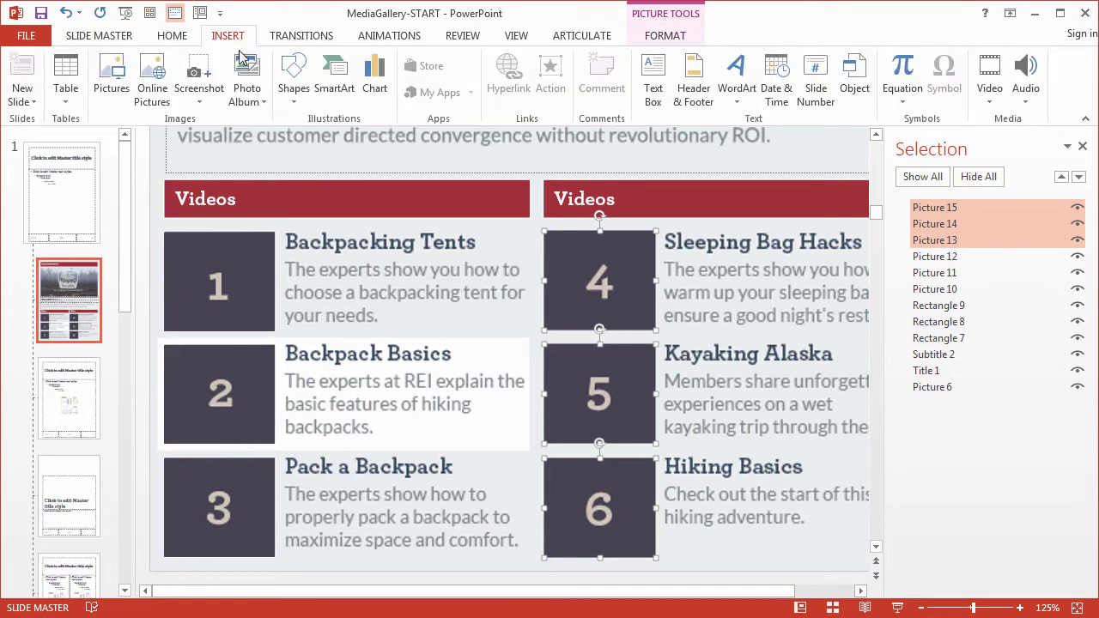
left_click(652, 81)
left_click(315, 247)
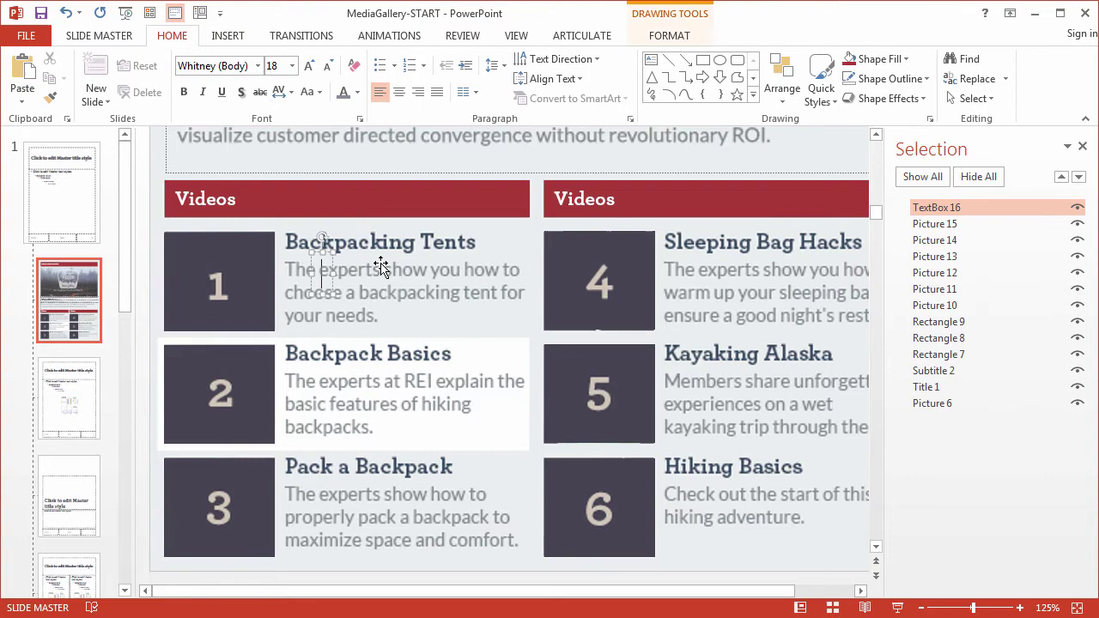
type("Vodeo")
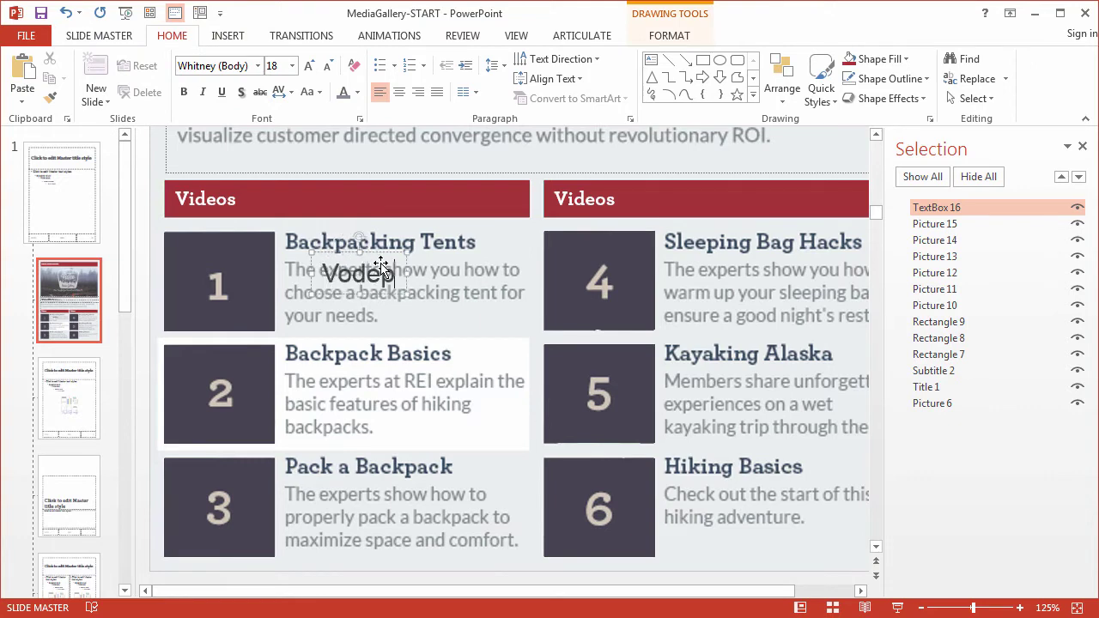
key("BackSpace")
key("BackSpace")
key("BackSpace")
key("BackSpace")
key("BackSpace")
type("Video Title")
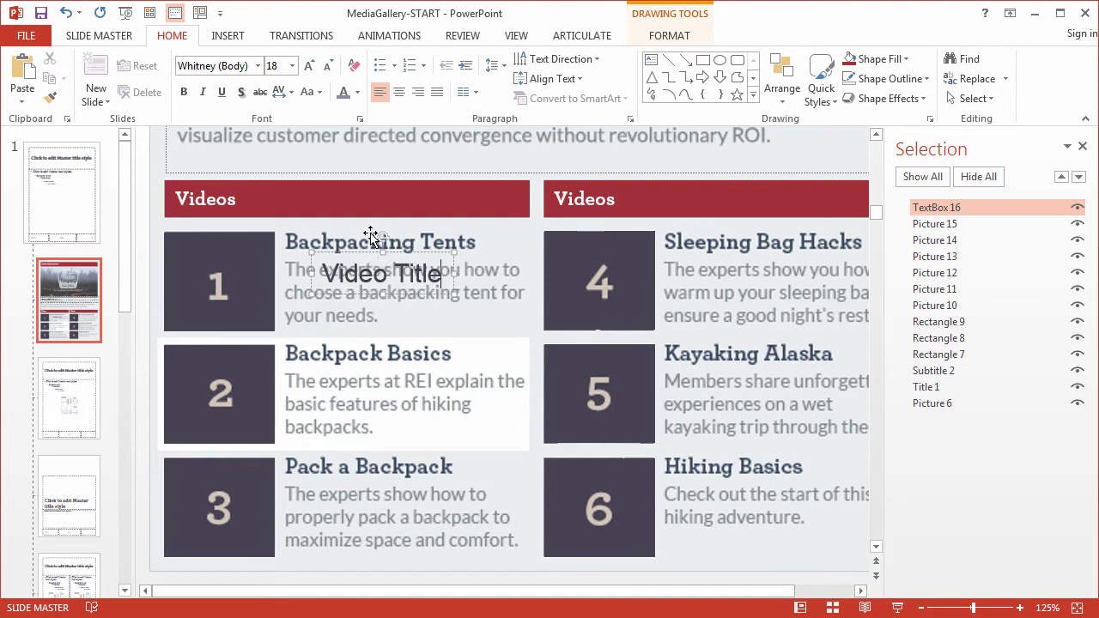
Format the Video Title box in the Archer Bold heading font at 14 pt and fit it over the Backpacking Tents heading, extending to the column's edge.
left_click(355, 248)
left_click(357, 258)
left_click(260, 67)
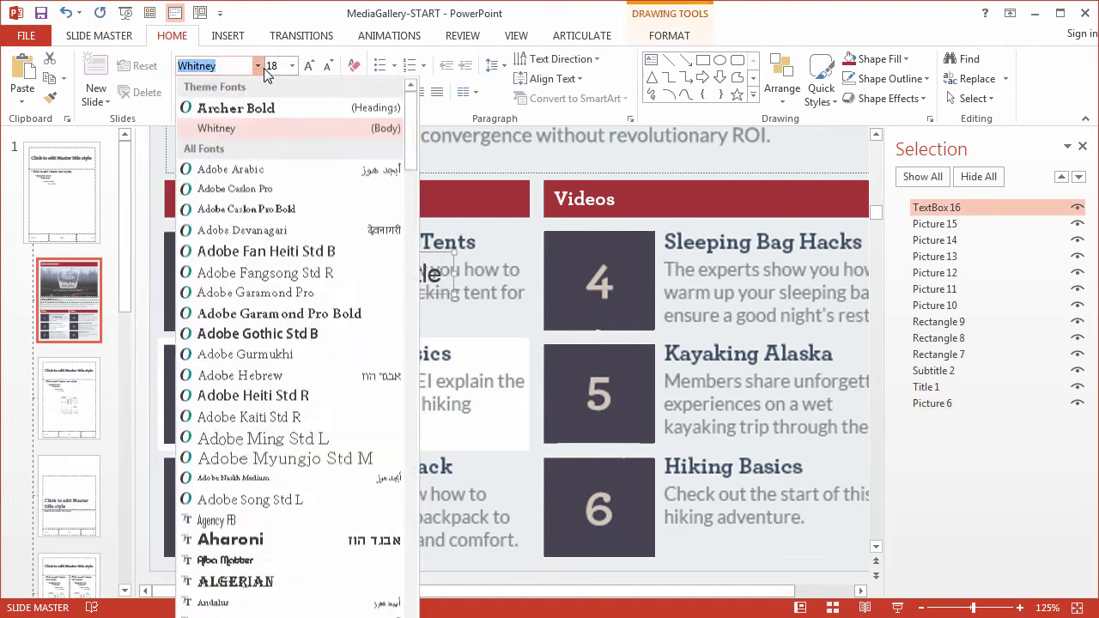
left_click(233, 108)
left_click(329, 67)
left_click(329, 67)
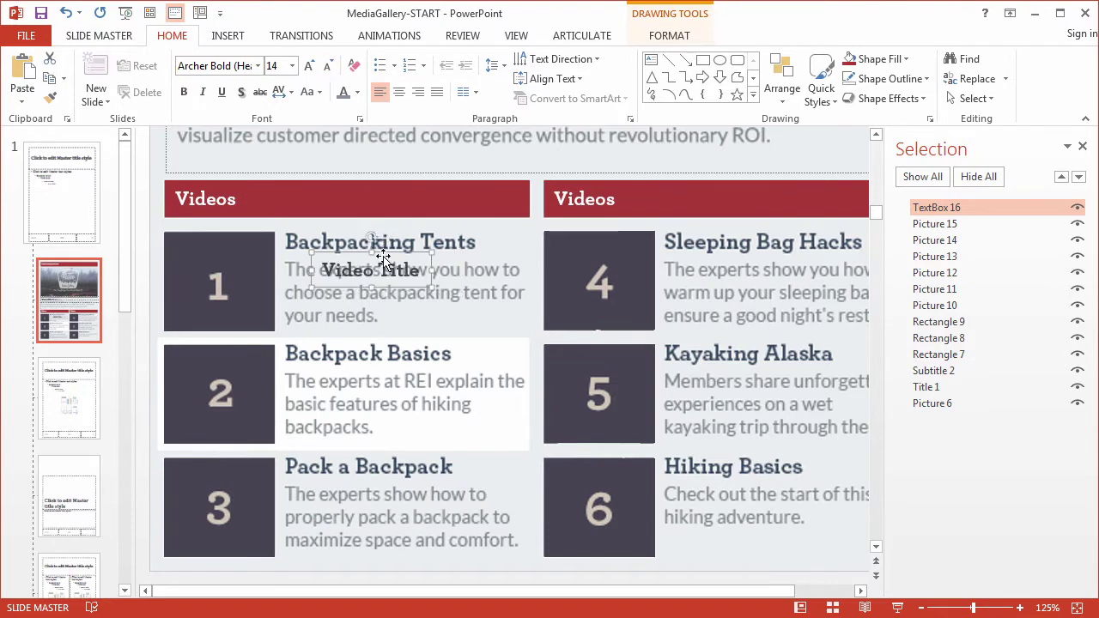
left_click_drag(356, 253, 313, 222)
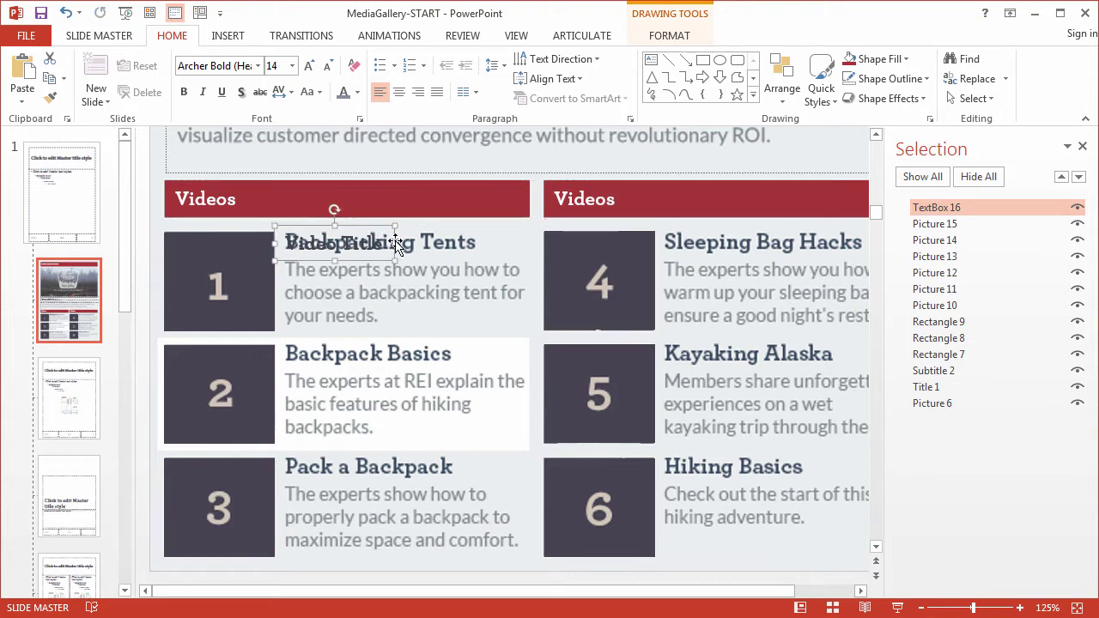
left_click_drag(505, 245, 529, 244)
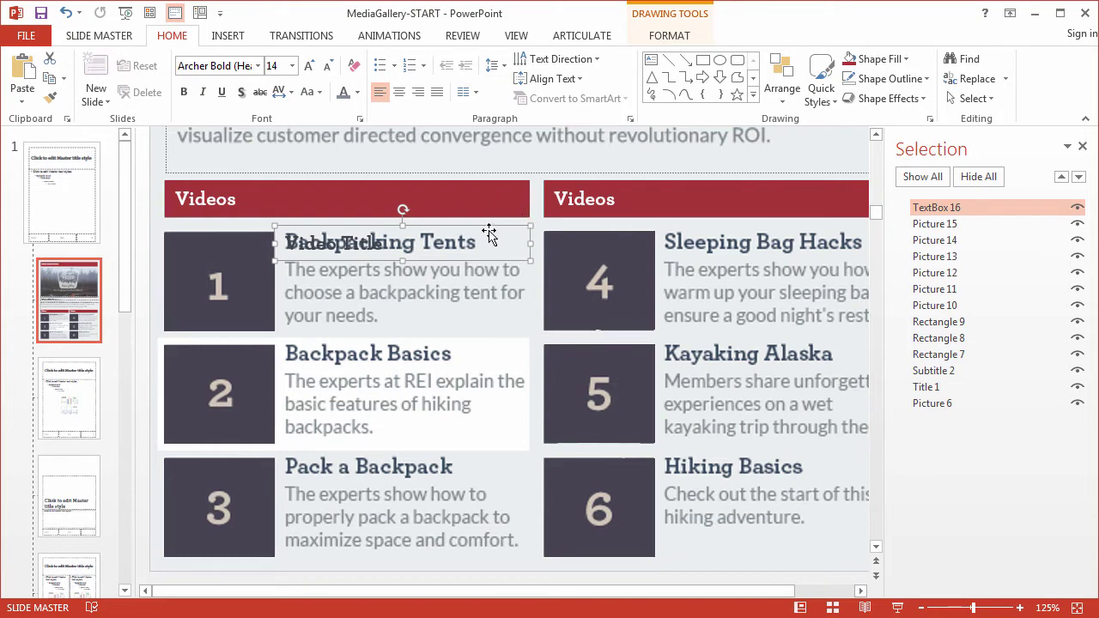
Duplicate the title box directly beneath it as the description, using a blue-grey font colour and the Whitney body font at 12 pt.
left_click_drag(484, 234, 492, 283)
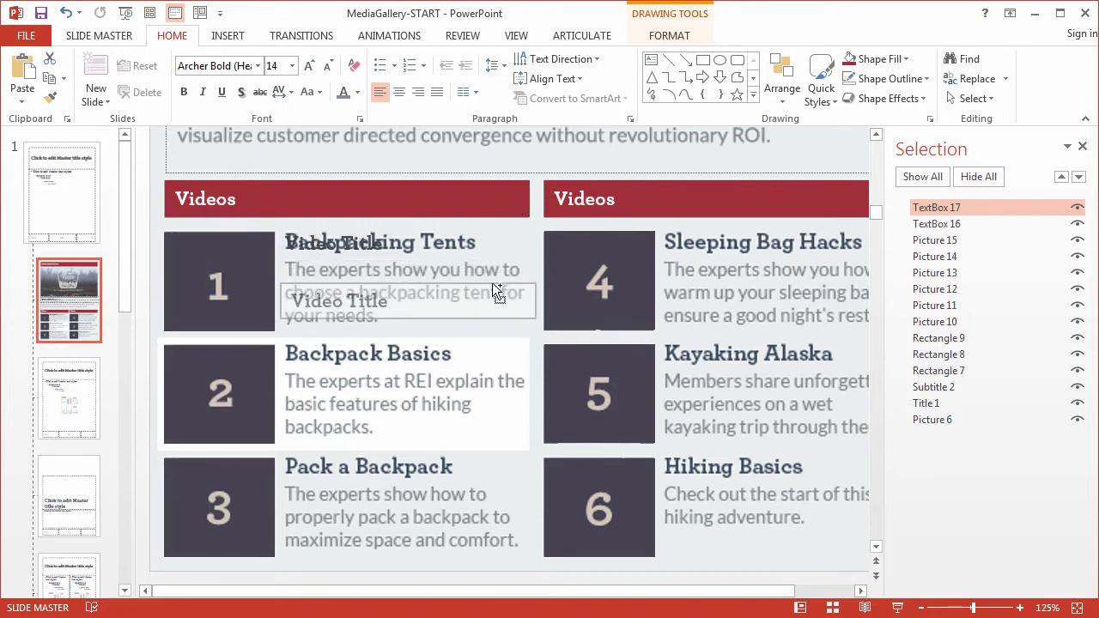
left_click(344, 92)
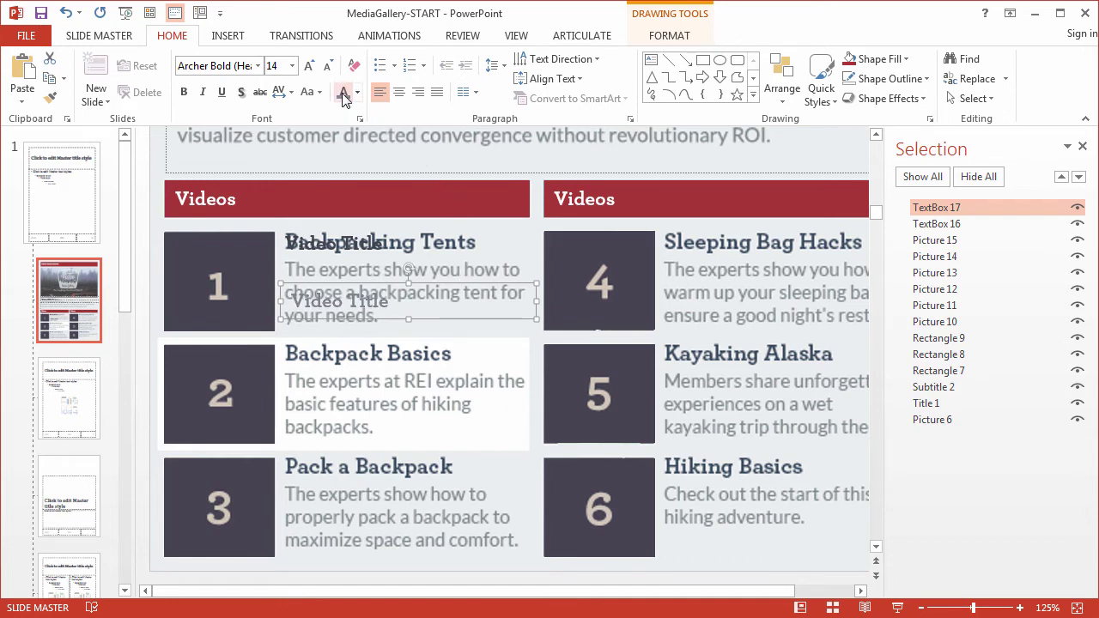
left_click(257, 66)
left_click(262, 129)
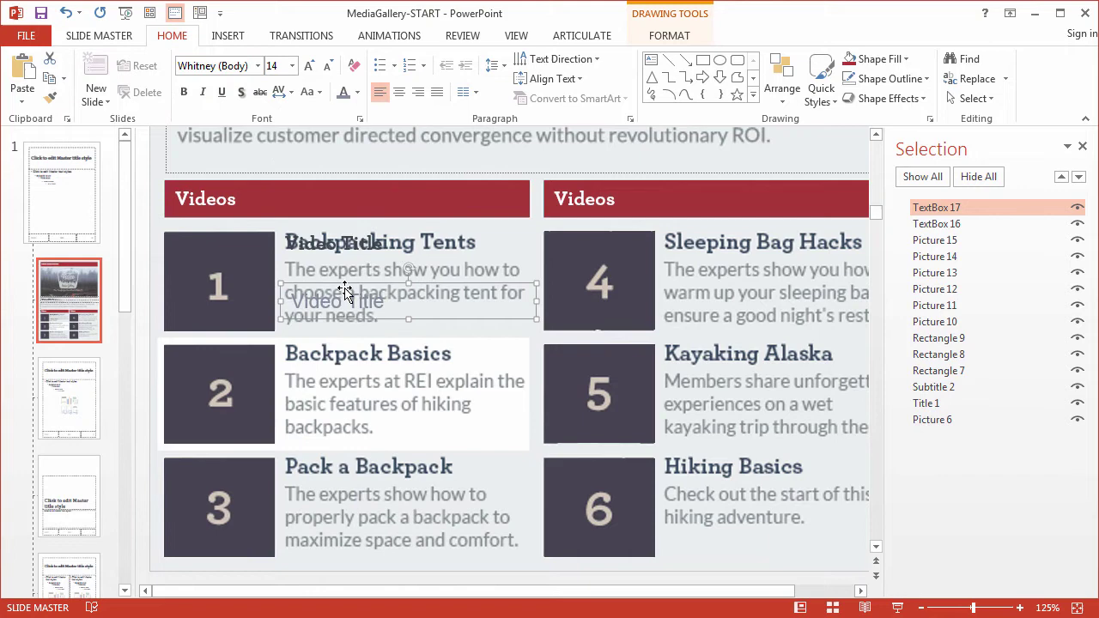
left_click(329, 72)
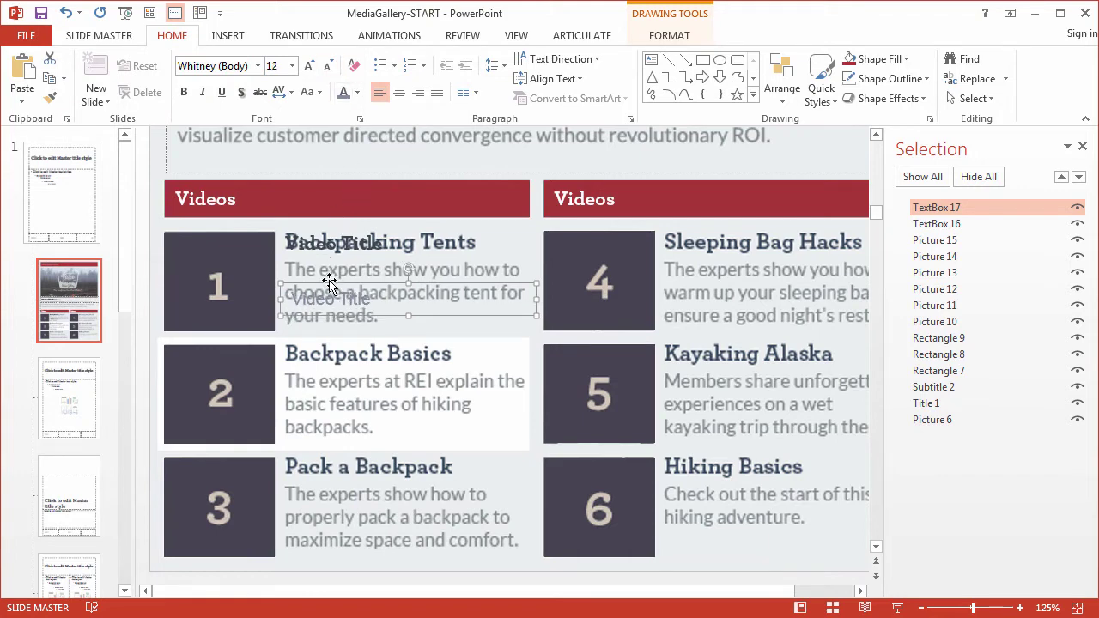
left_click_drag(330, 286, 330, 263)
Align the title and description text boxes beside placeholder 1 to a common left edge.
left_click(368, 238, "shift")
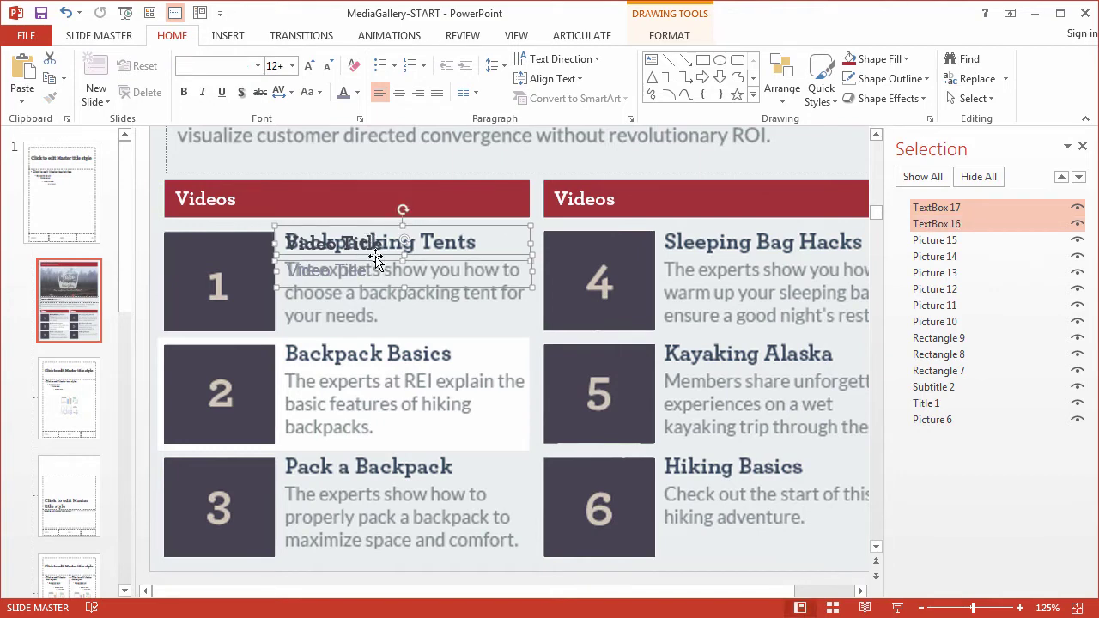
left_click(782, 79)
mouse_move(841, 324)
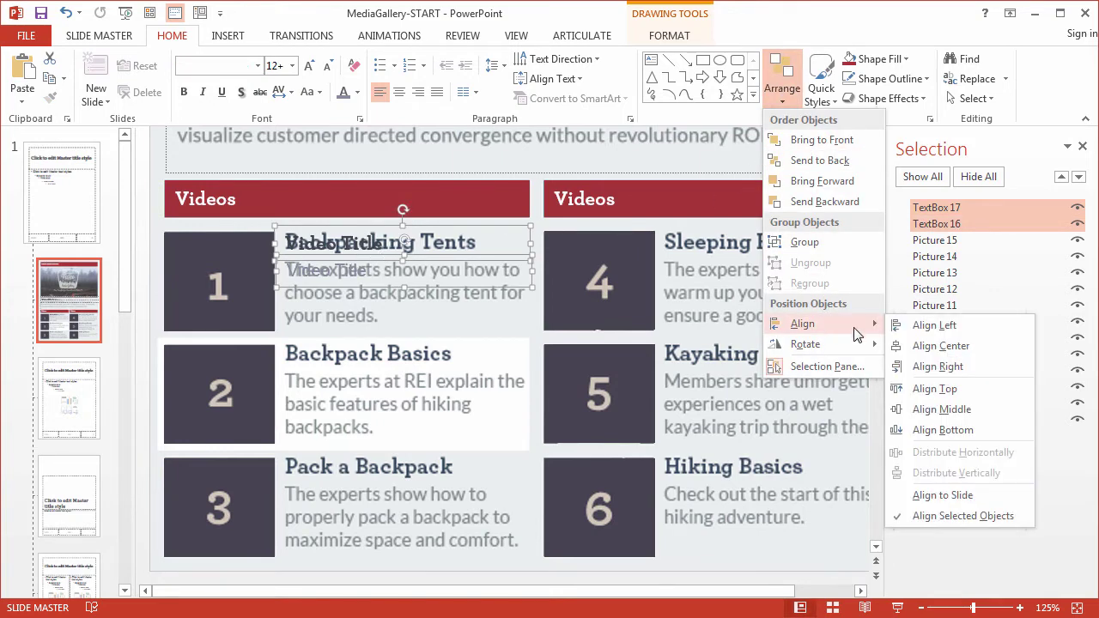
left_click(914, 322)
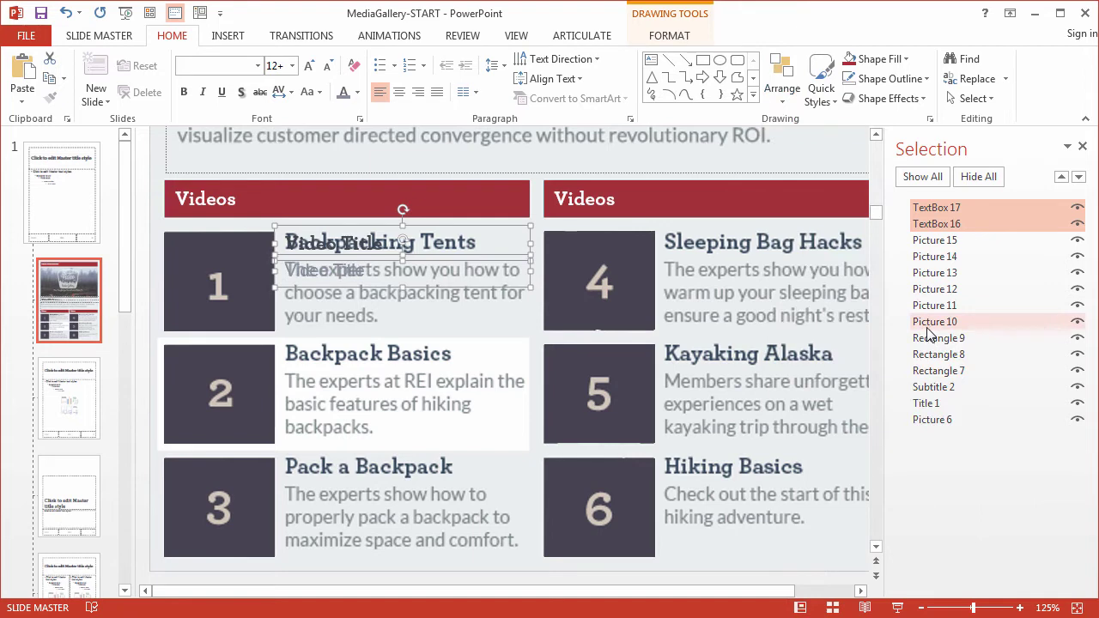
left_click(466, 311)
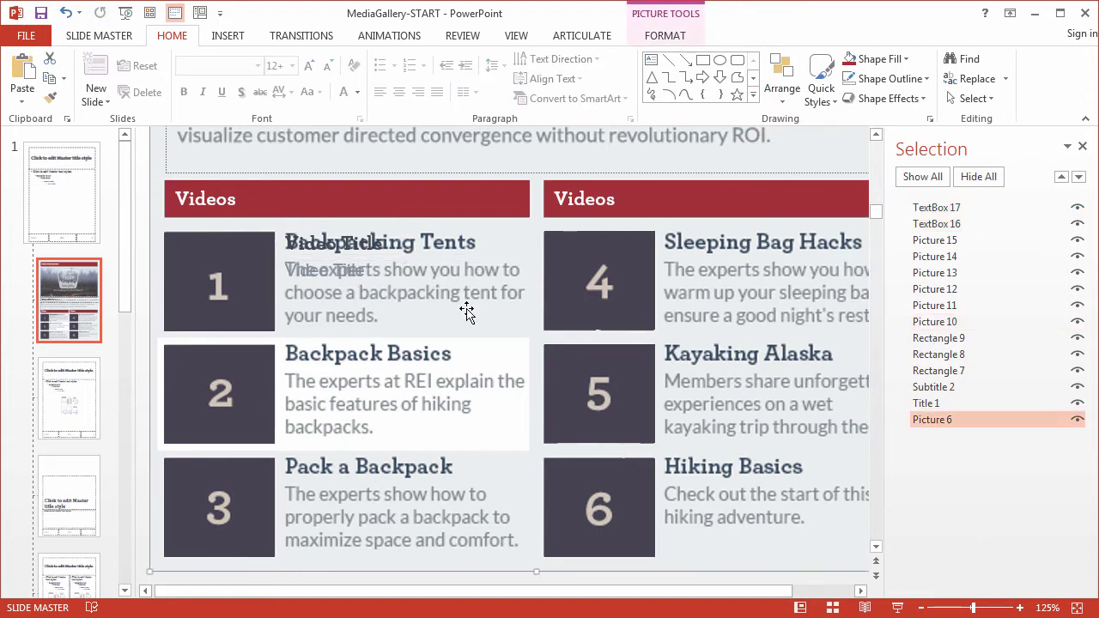
Hide the design comp picture and replace the description box's text with "Short description goes here".
left_click(1078, 420)
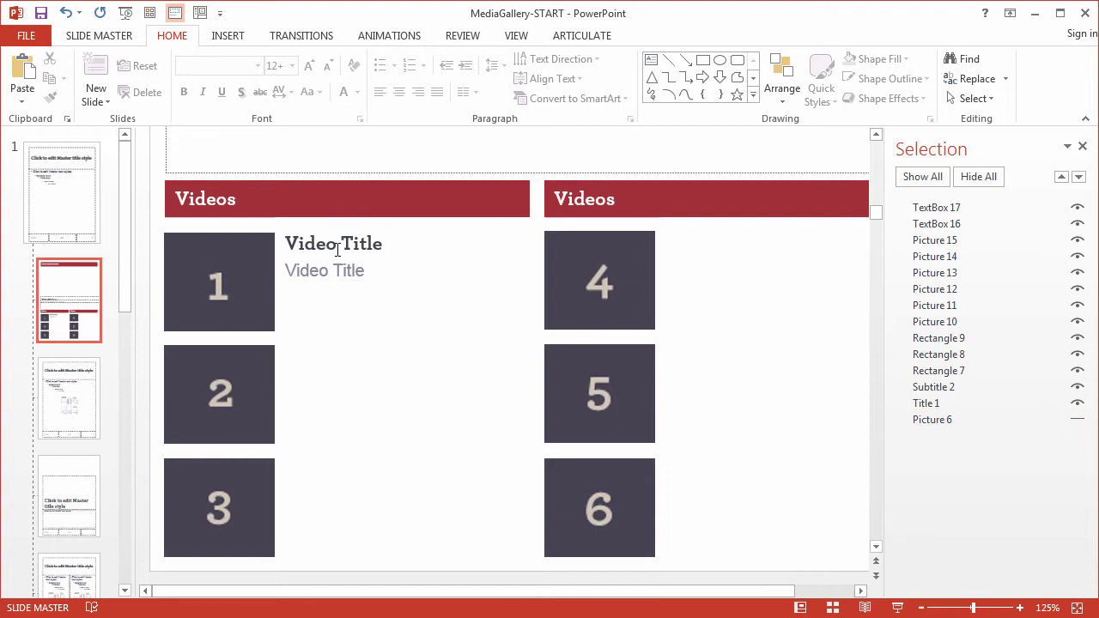
triple_click(336, 275)
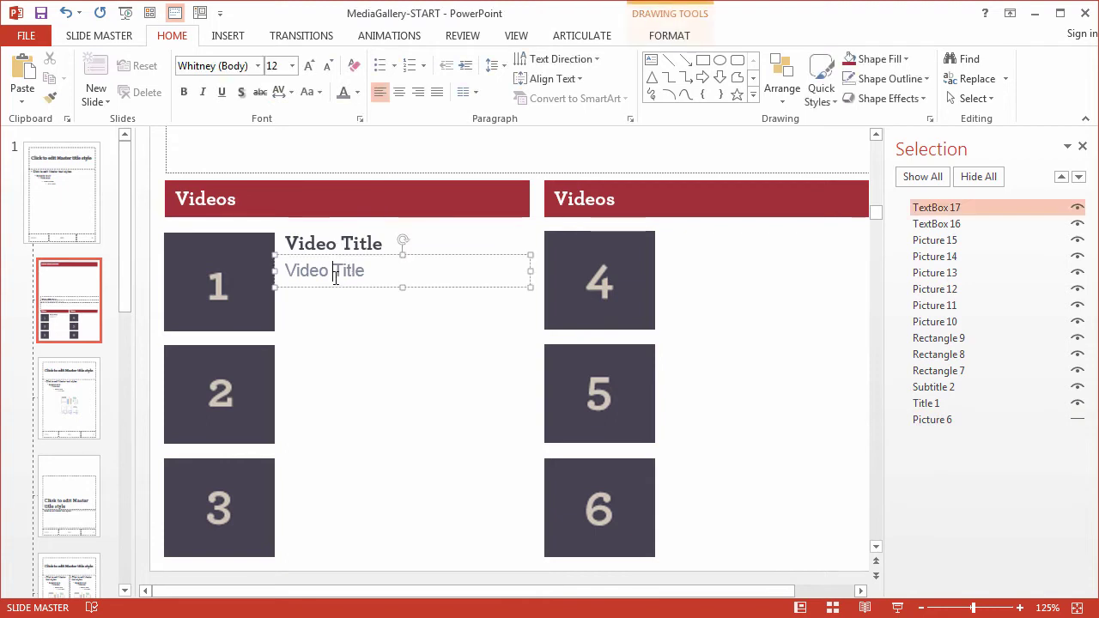
type("Shor")
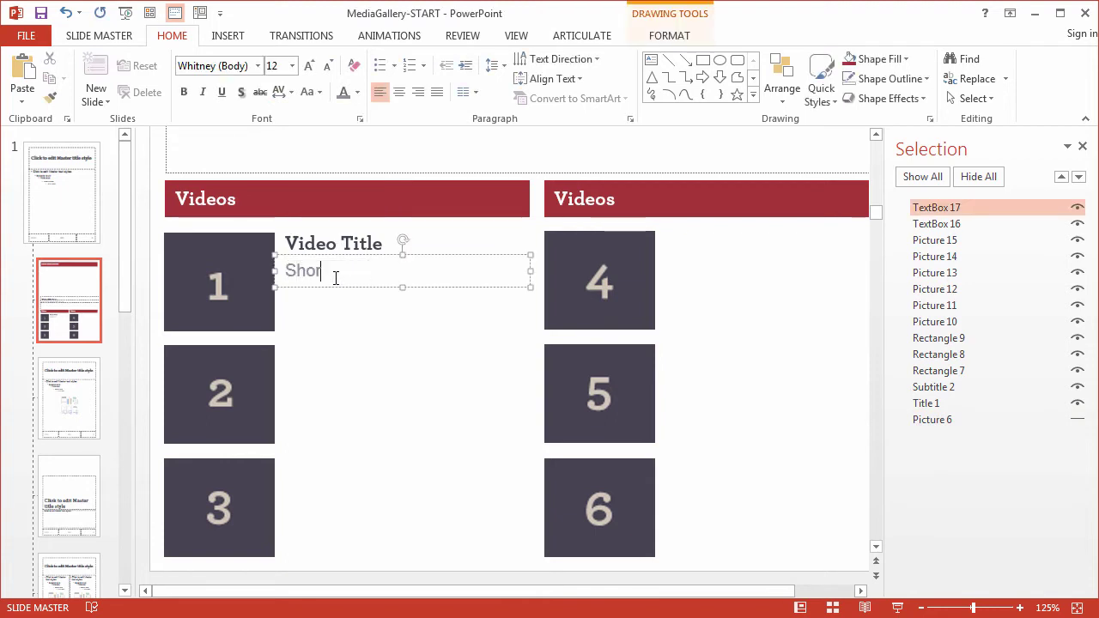
type("t descripption goes here")
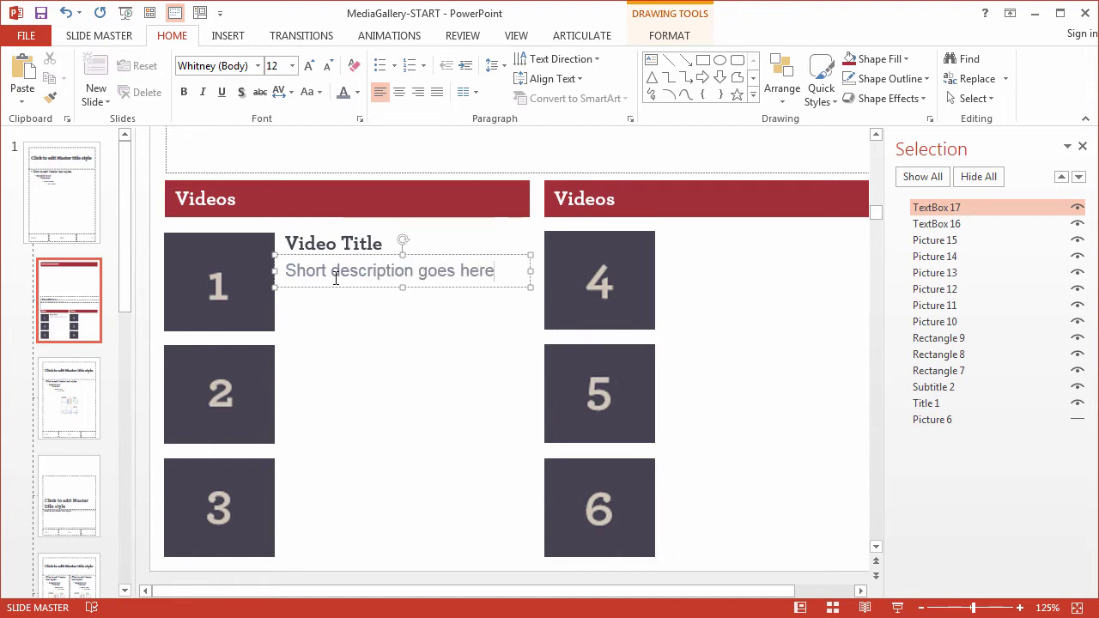
Copy the title and description pair beside placeholder 2, then lower the original pair to the top edge of placeholder 1.
left_click(335, 245, "shift")
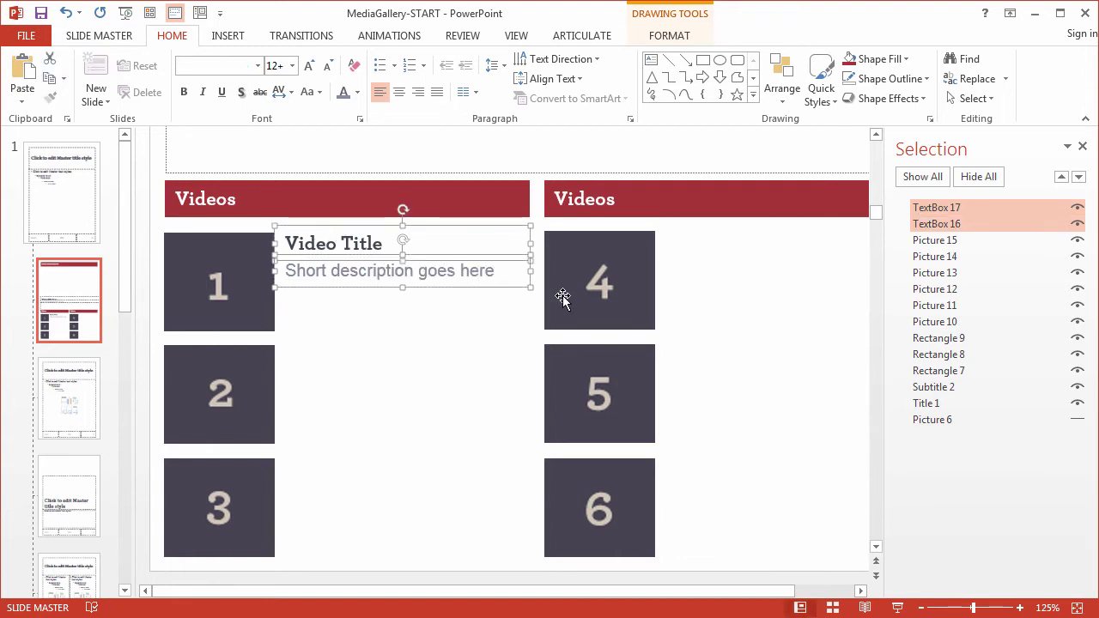
scroll(562, 297, "up", 1)
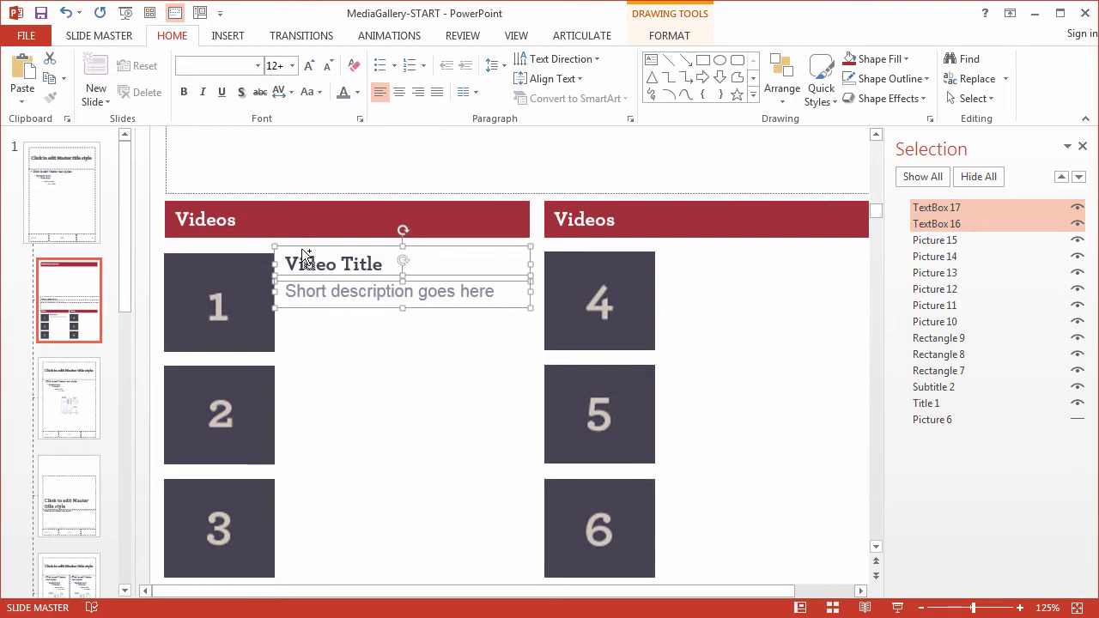
left_click_drag(296, 245, 300, 367)
left_click(302, 271)
left_click(295, 291, "shift")
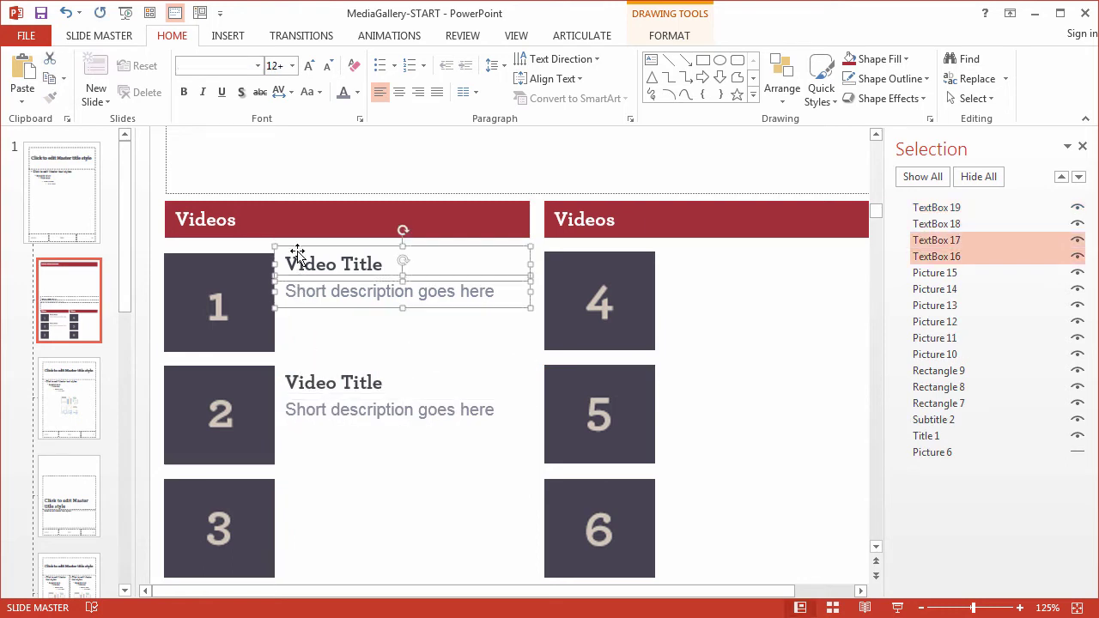
left_click_drag(297, 251, 298, 255)
Shift the second title and description pair slightly down beside placeholder 2 and place a copy of it beside placeholder 3.
left_click(307, 387)
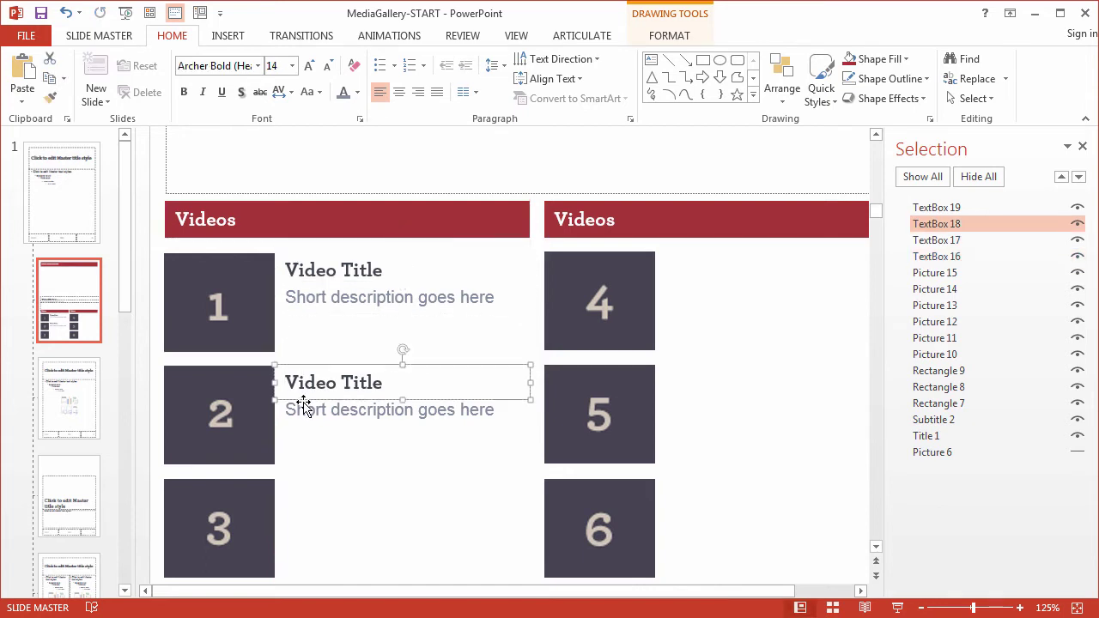
key("Escape")
left_click(308, 378)
left_click(296, 413, "shift")
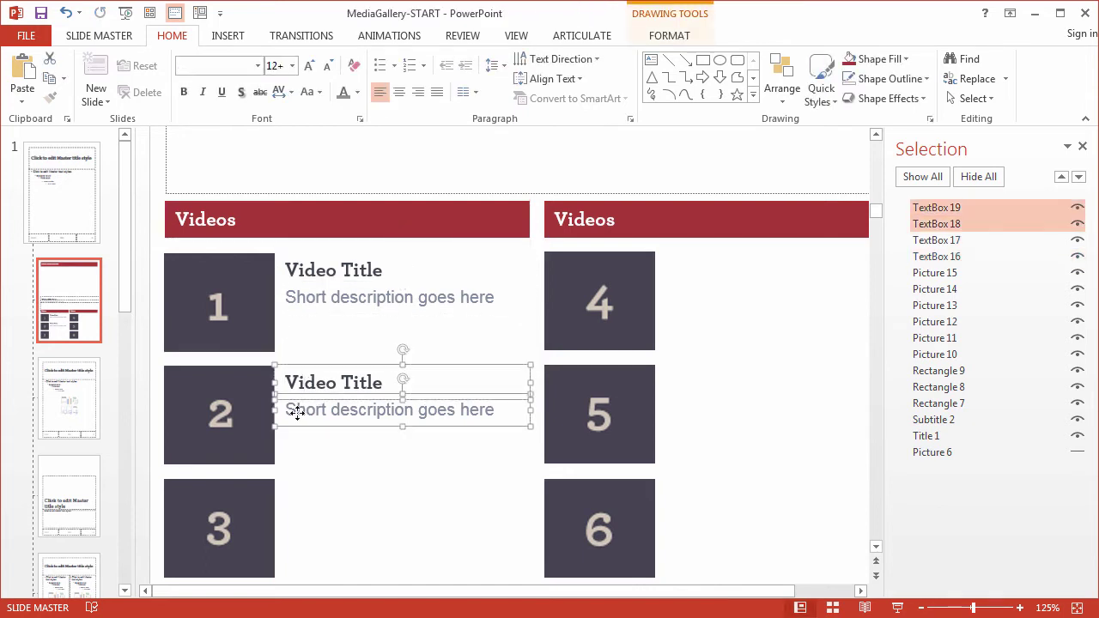
mouse_move(302, 368)
left_mouse_down()
mouse_move(297, 381)
mouse_move(305, 369)
left_mouse_up()
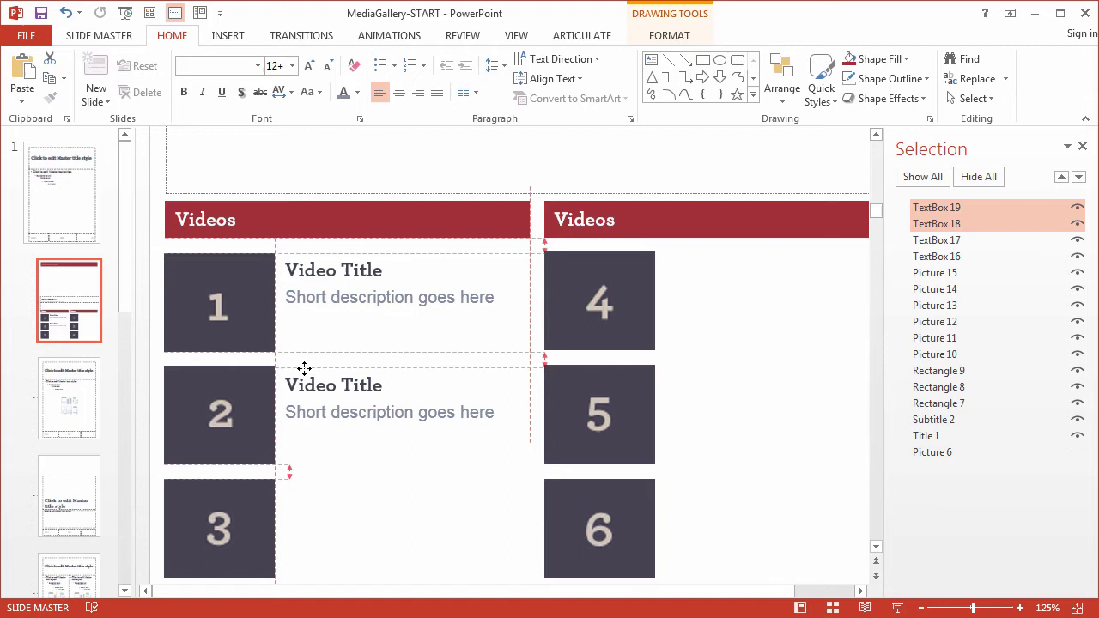
left_click_drag(305, 368, 306, 487)
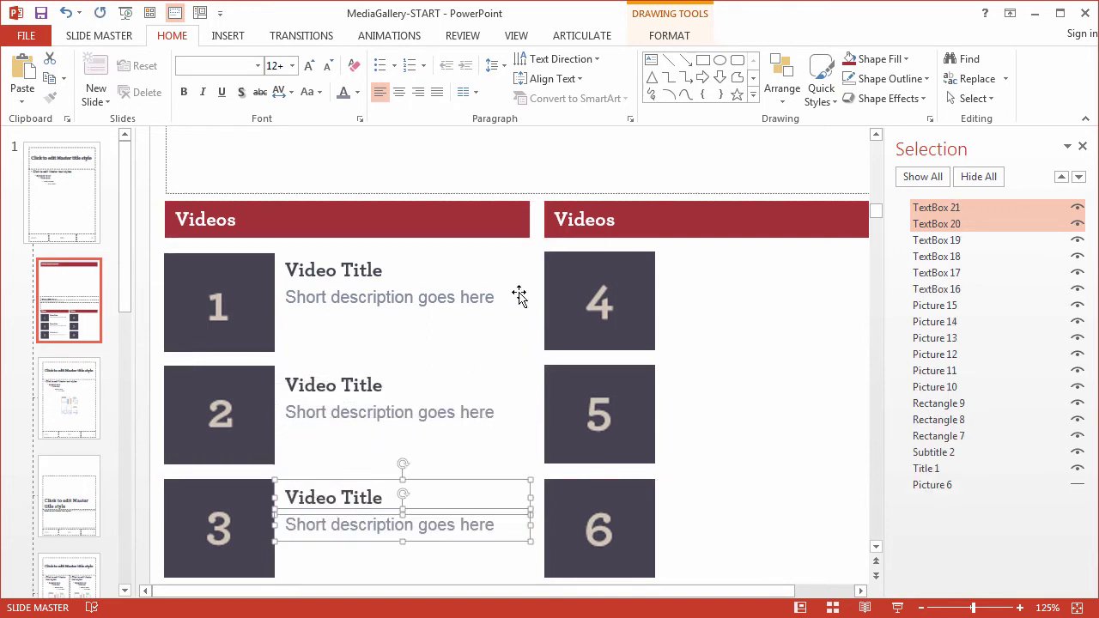
left_click(489, 168)
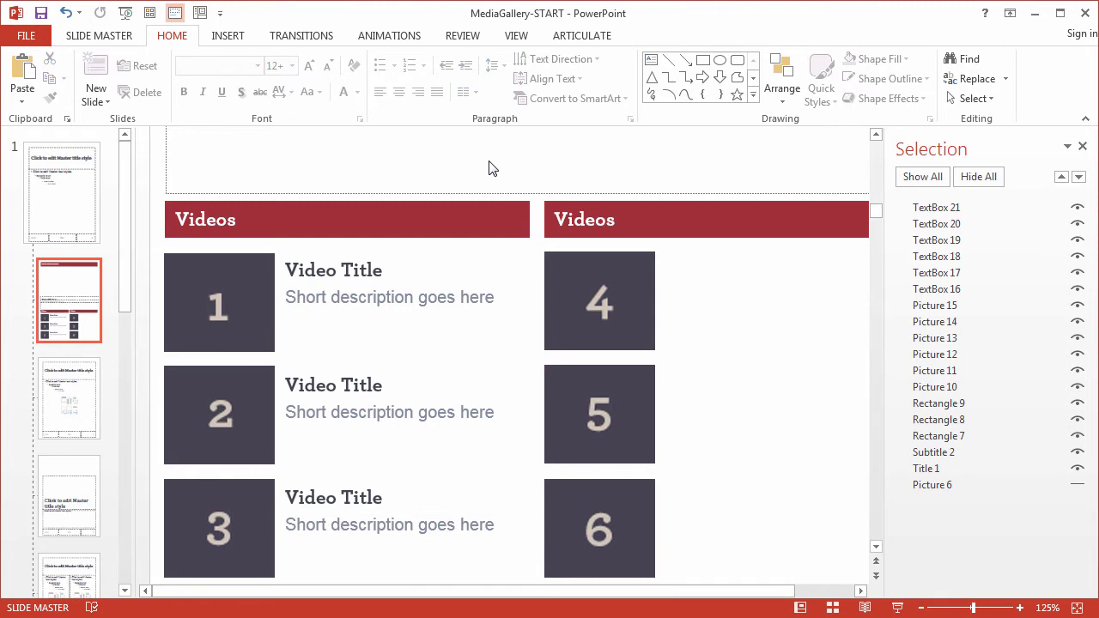
Fine-tune the first title and description pair slightly downward to line up with the top edge of placeholder 1.
left_click(297, 301)
left_click(286, 259, "shift")
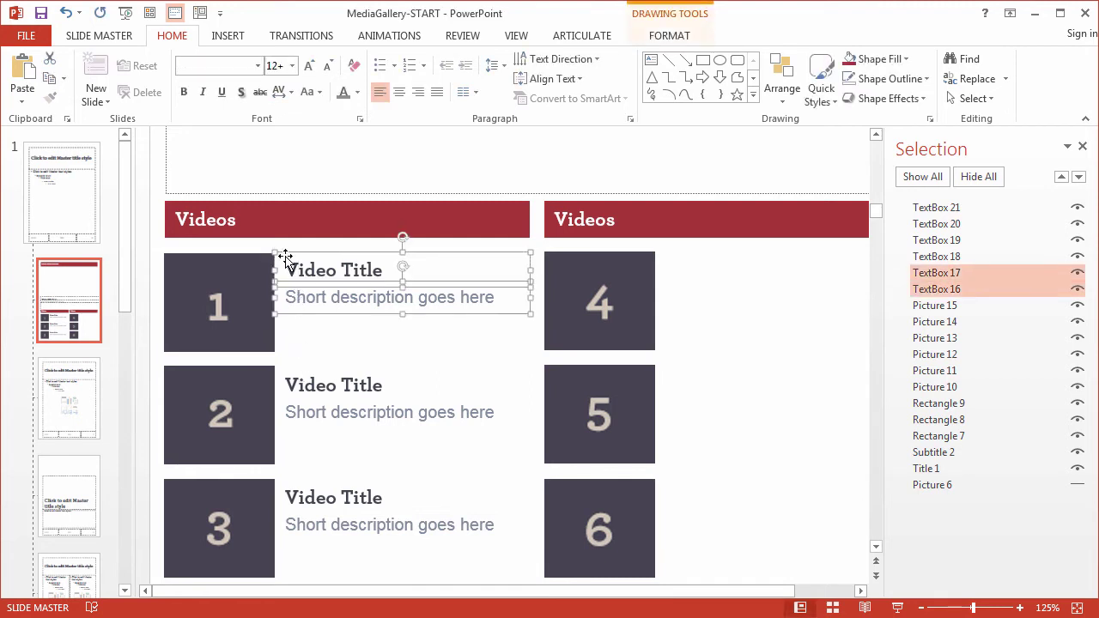
left_click_drag(285, 256, 285, 257)
left_click(298, 354)
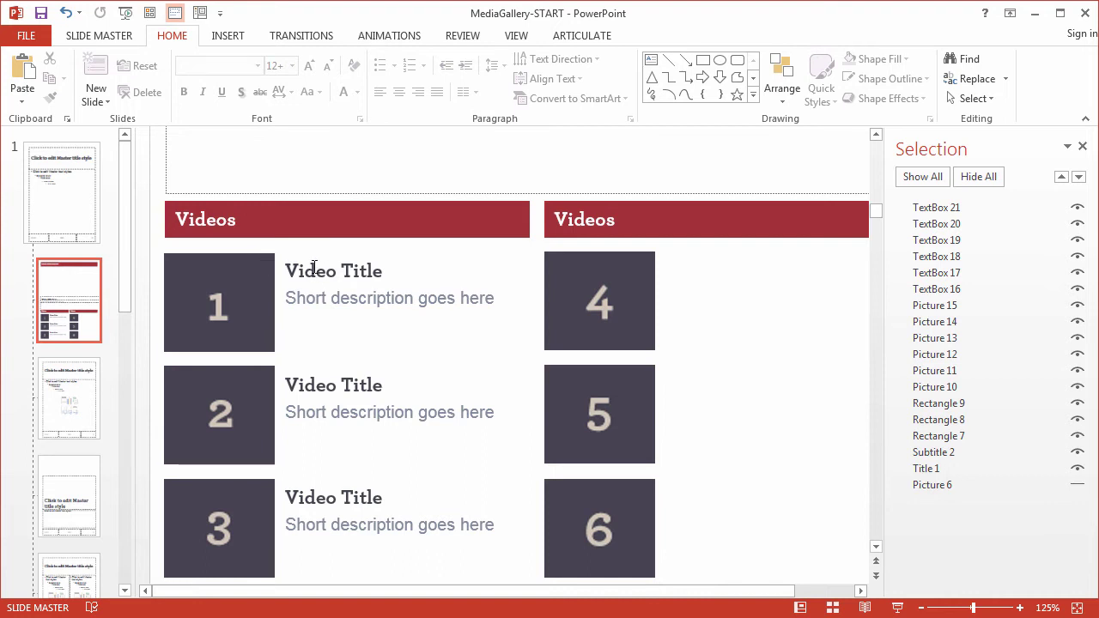
Copy all three title and description pairs into the second Videos column, beside placeholders 4, 5 and 6.
left_click(289, 267)
left_click(314, 298, "shift")
left_click(294, 386, "shift")
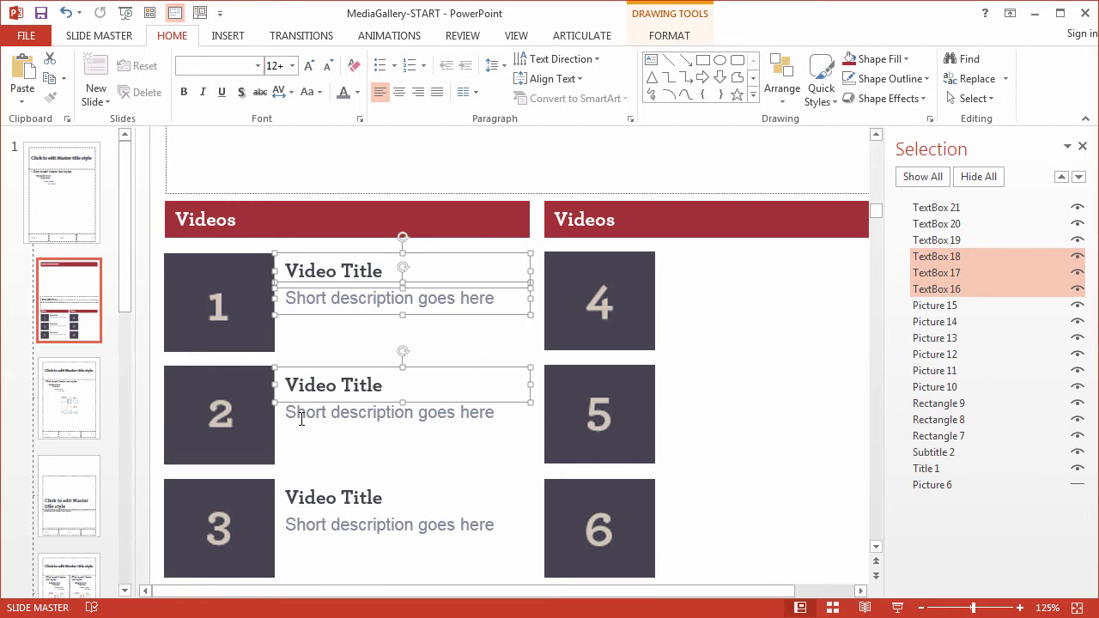
left_click(297, 418, "shift")
left_click(295, 496, "shift")
left_click(304, 527, "shift")
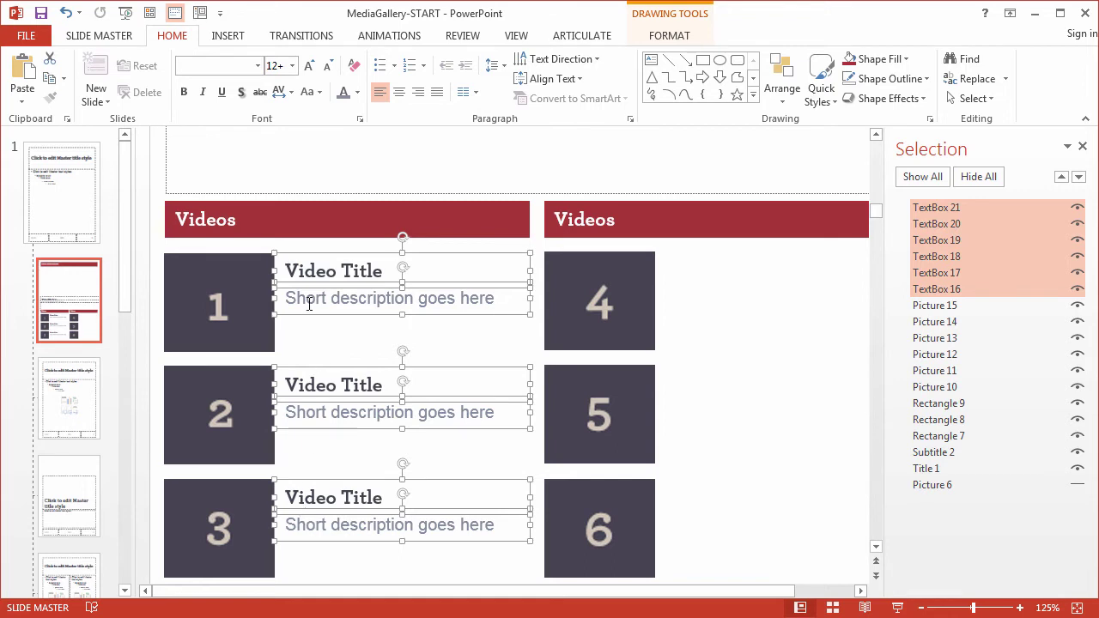
left_click_drag(301, 260, 675, 251)
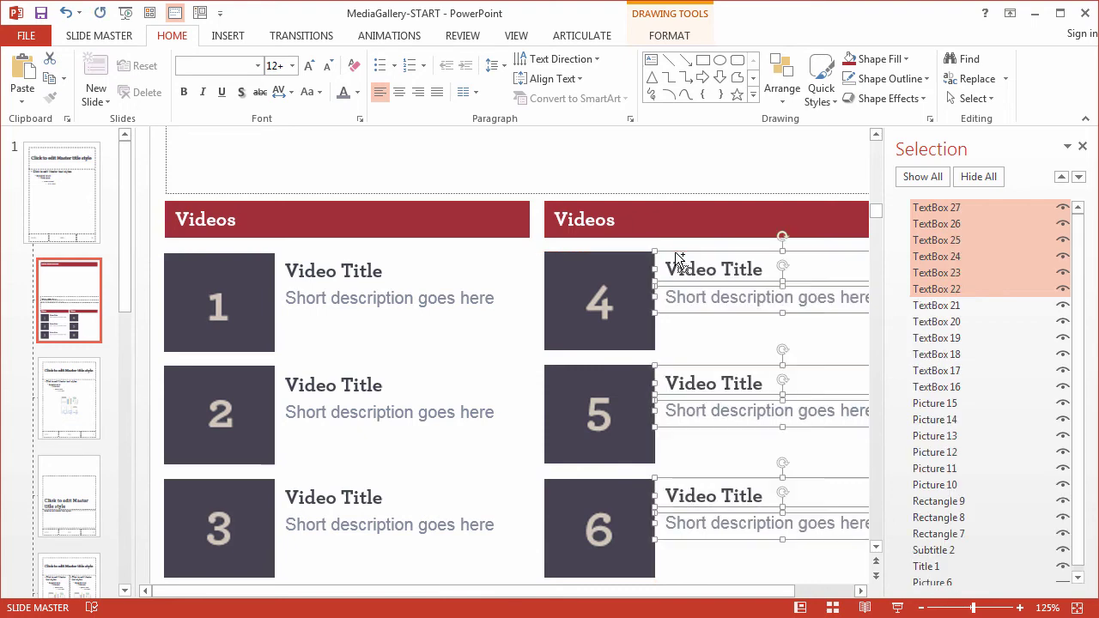
scroll(675, 252, "down", 5, "ctrl")
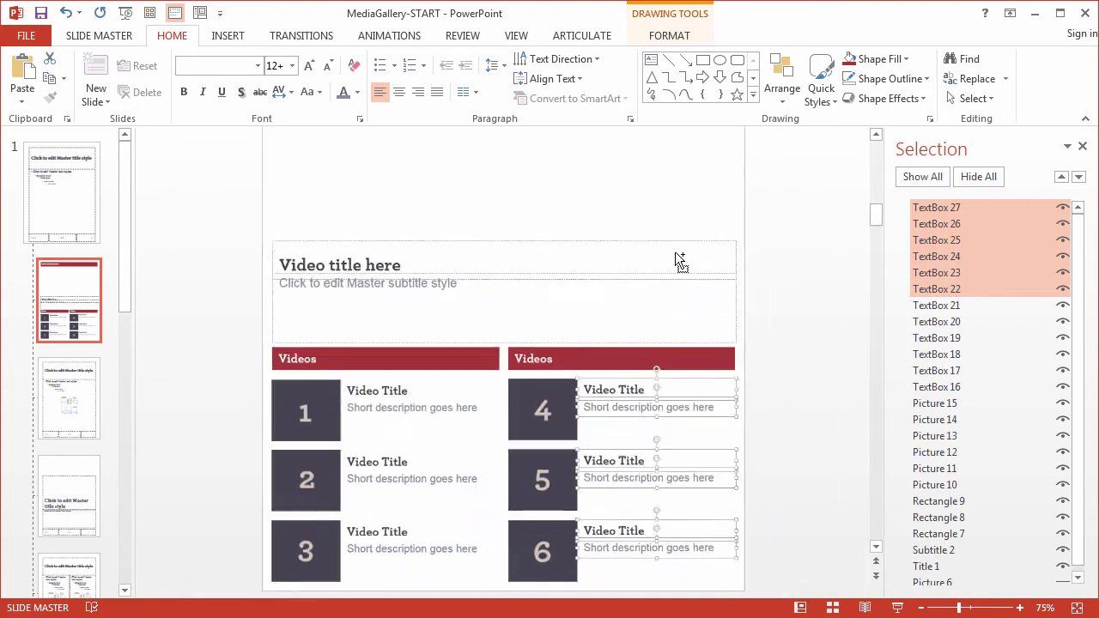
left_click(799, 318)
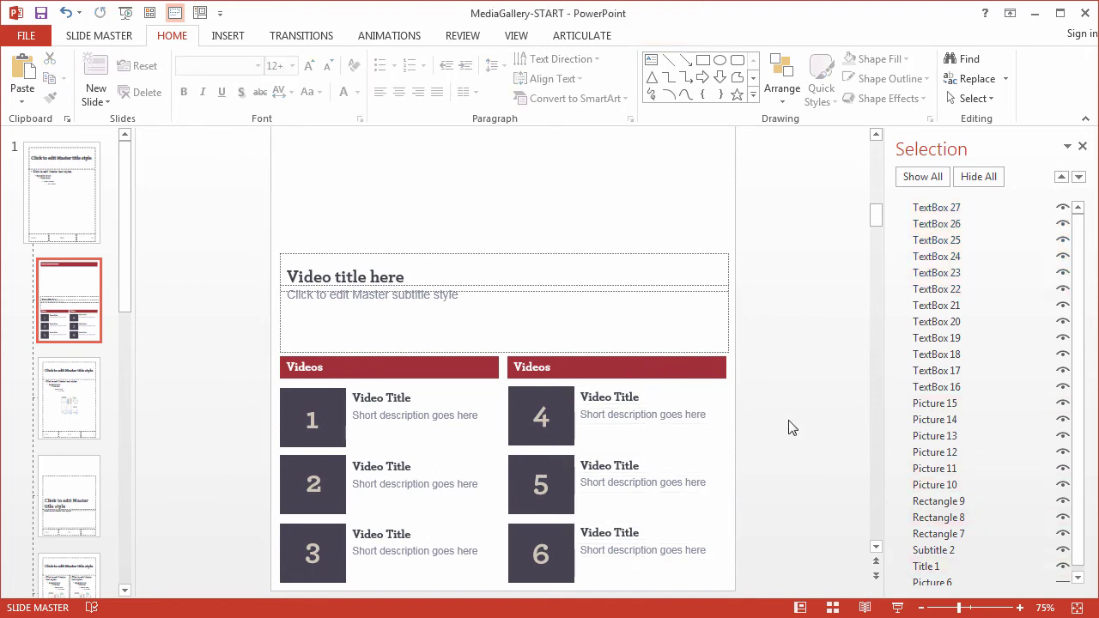
Briefly show the design comp picture to compare the layout with it, and hide it again.
left_click(1063, 583)
left_click(1063, 586)
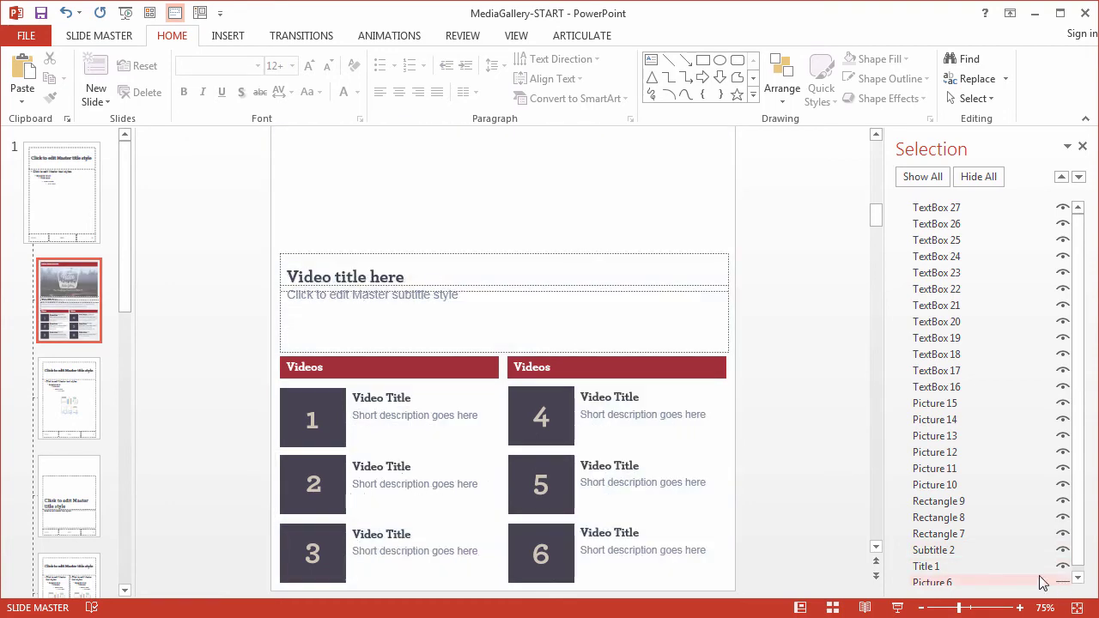
Select all twelve title and description boxes in both columns and nudge them slightly upward against their placeholders.
left_click(621, 393)
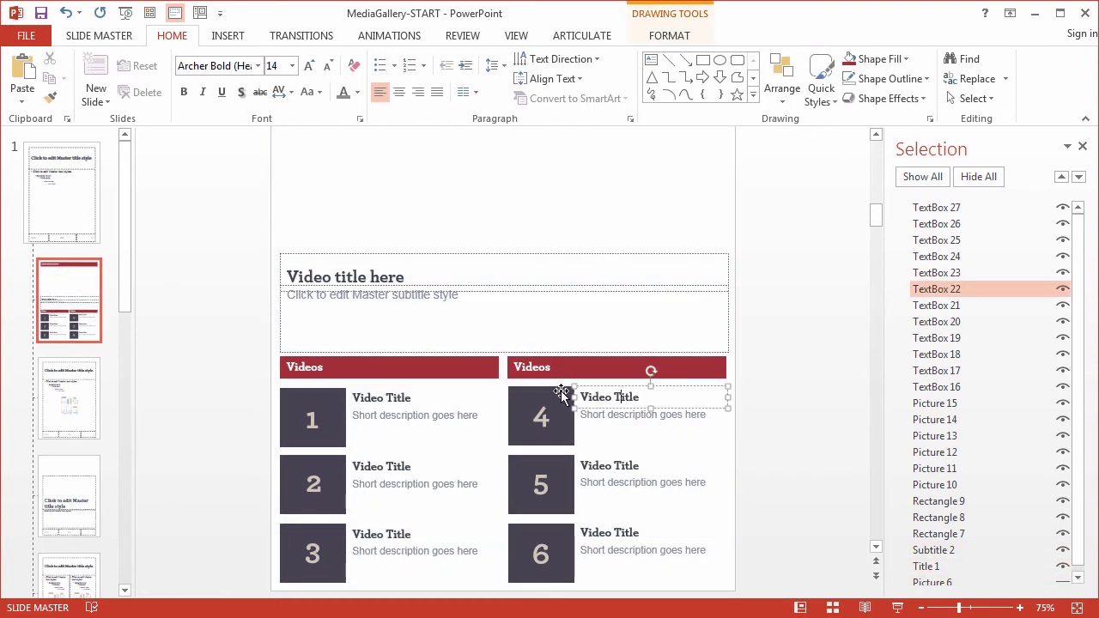
scroll(575, 390, "up", 5)
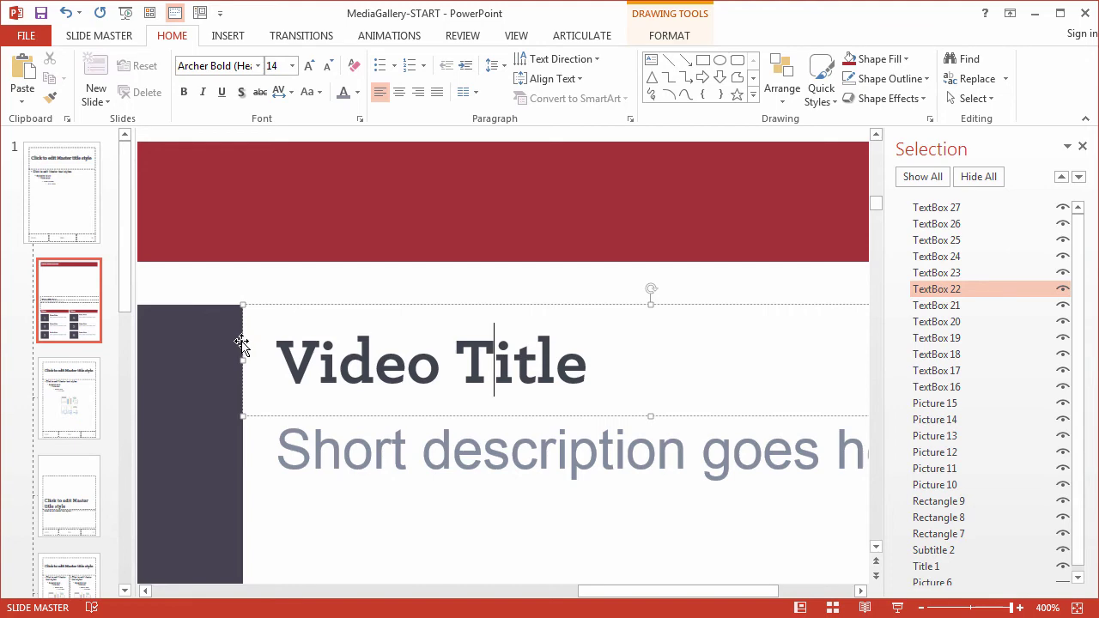
scroll(255, 345, "down", 4)
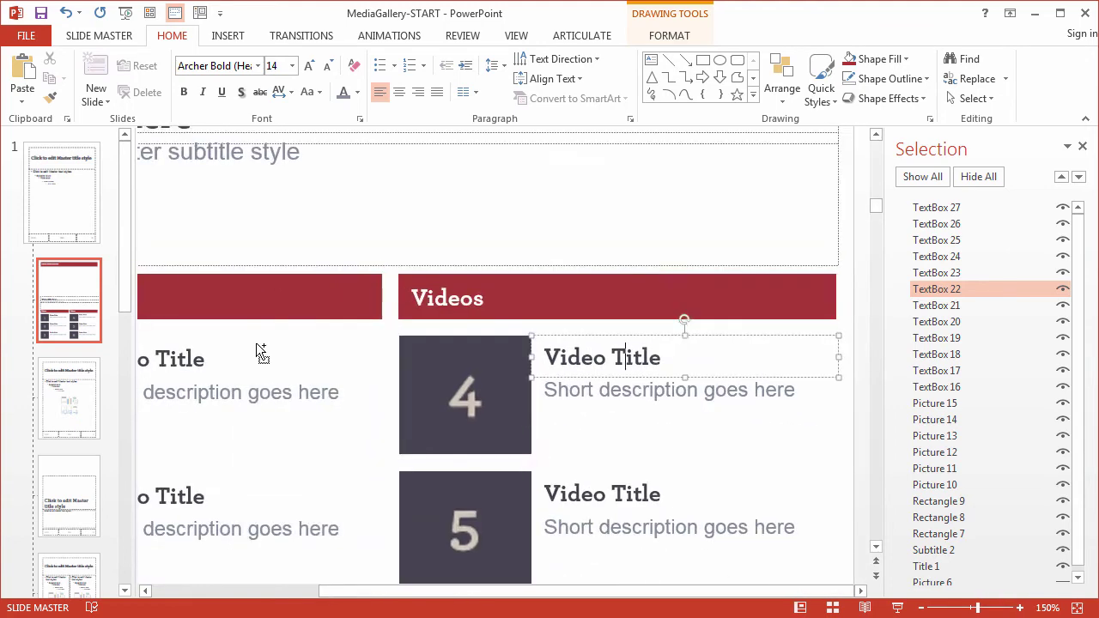
scroll(256, 342, "down", 3)
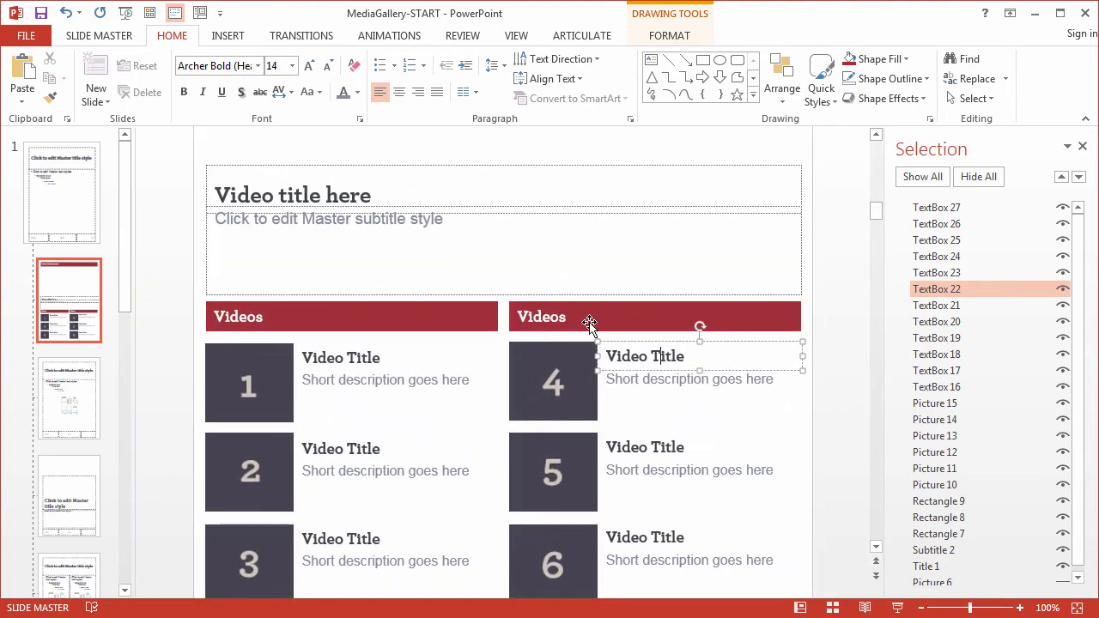
left_click(646, 381, "shift")
left_click(645, 439, "shift")
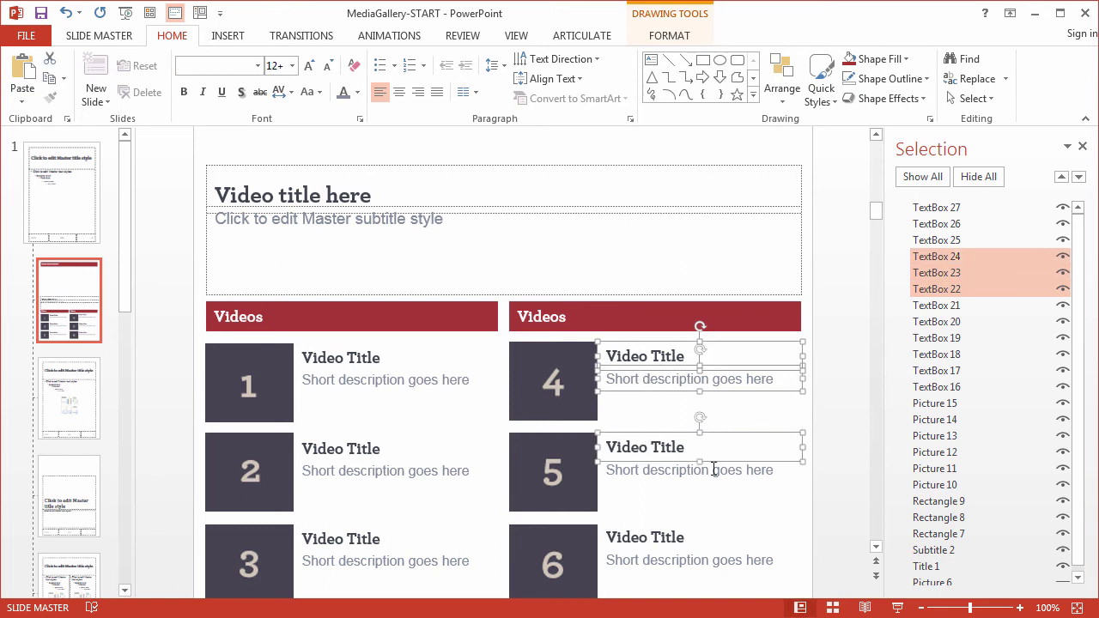
left_click(715, 484, "shift")
left_click(662, 537, "shift")
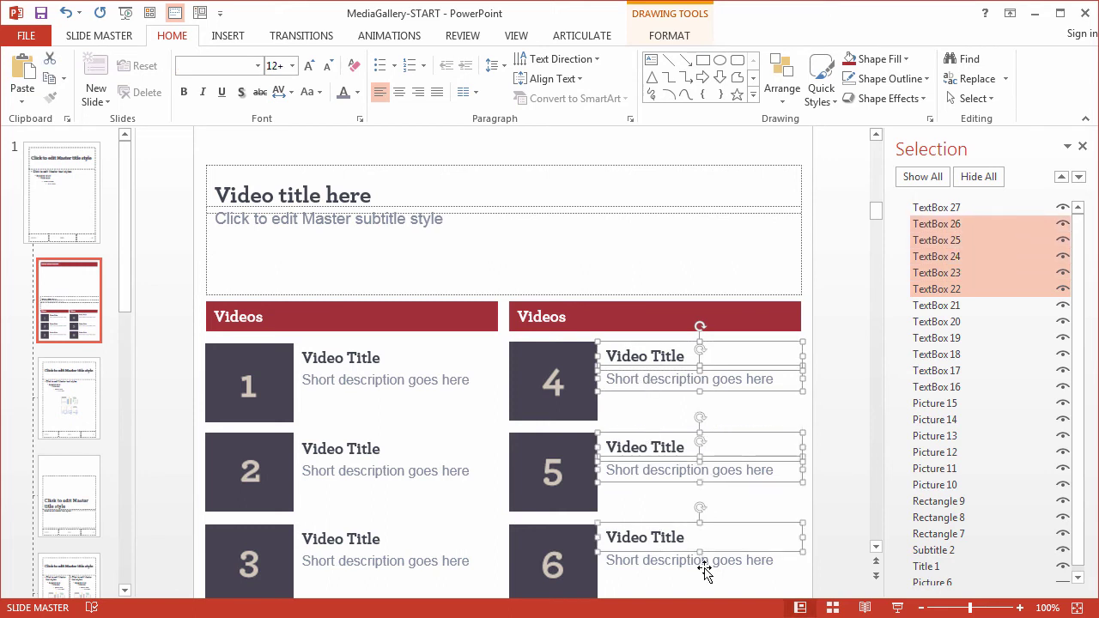
left_click(704, 573, "shift")
left_click(363, 573, "shift")
left_click(316, 541, "shift")
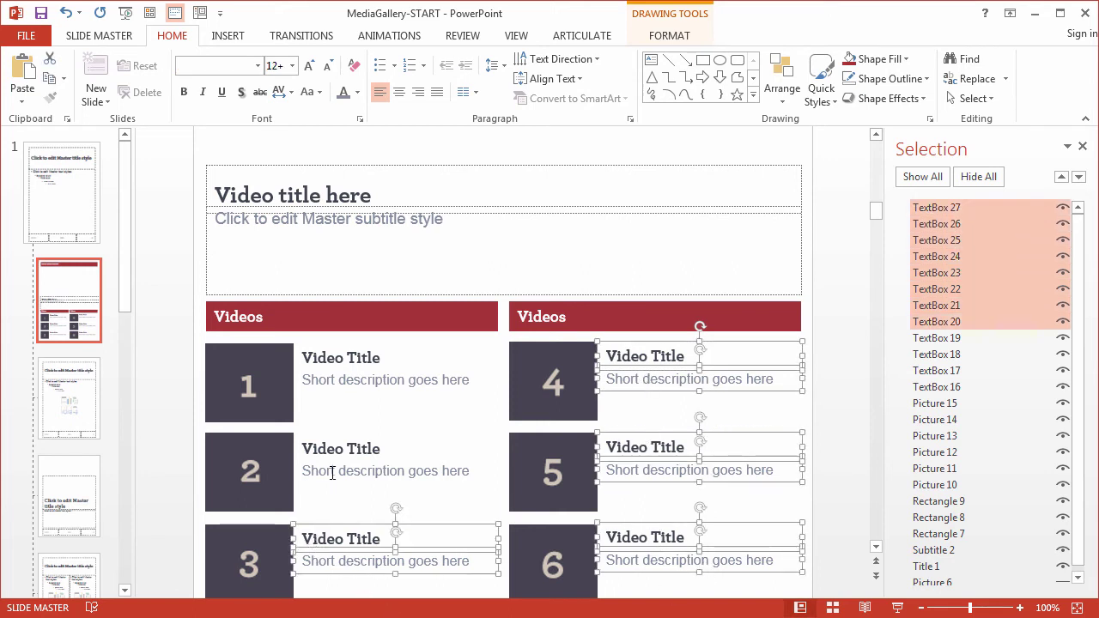
left_click(331, 473, "shift")
left_click(314, 449, "shift")
left_click(330, 386, "shift")
left_click(323, 359, "shift")
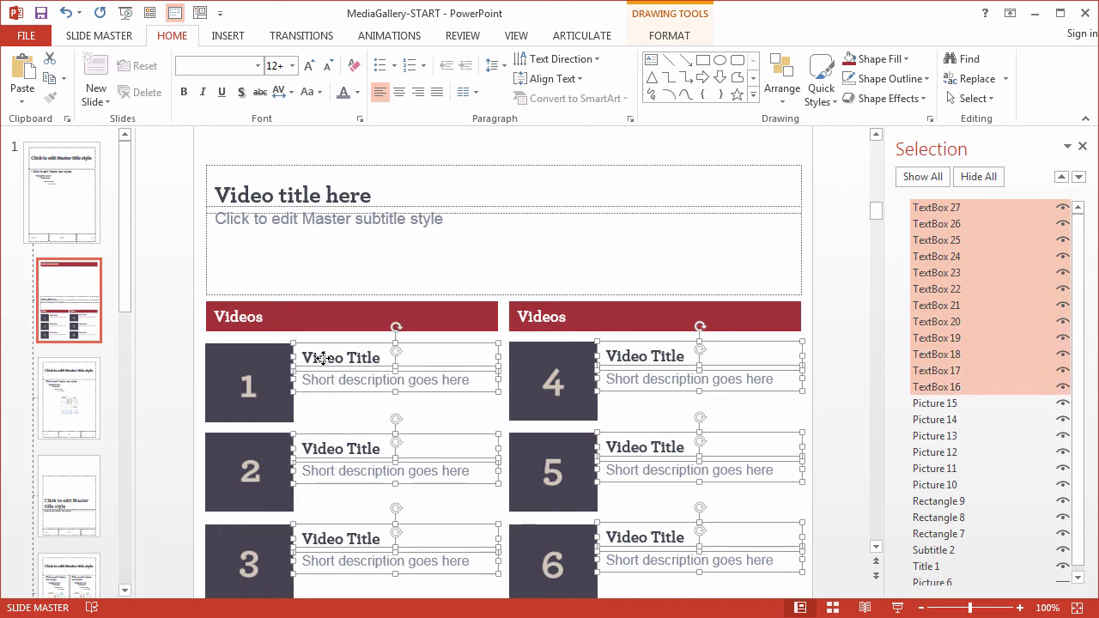
key("Up")
key("Up")
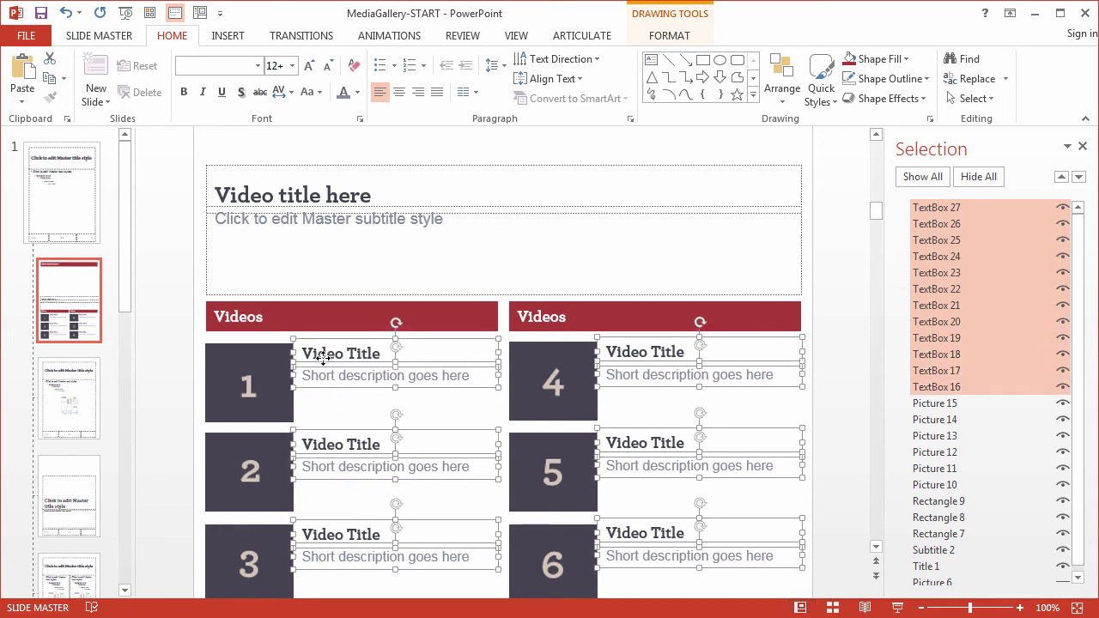
scroll(323, 357, "up", 10, "ctrl")
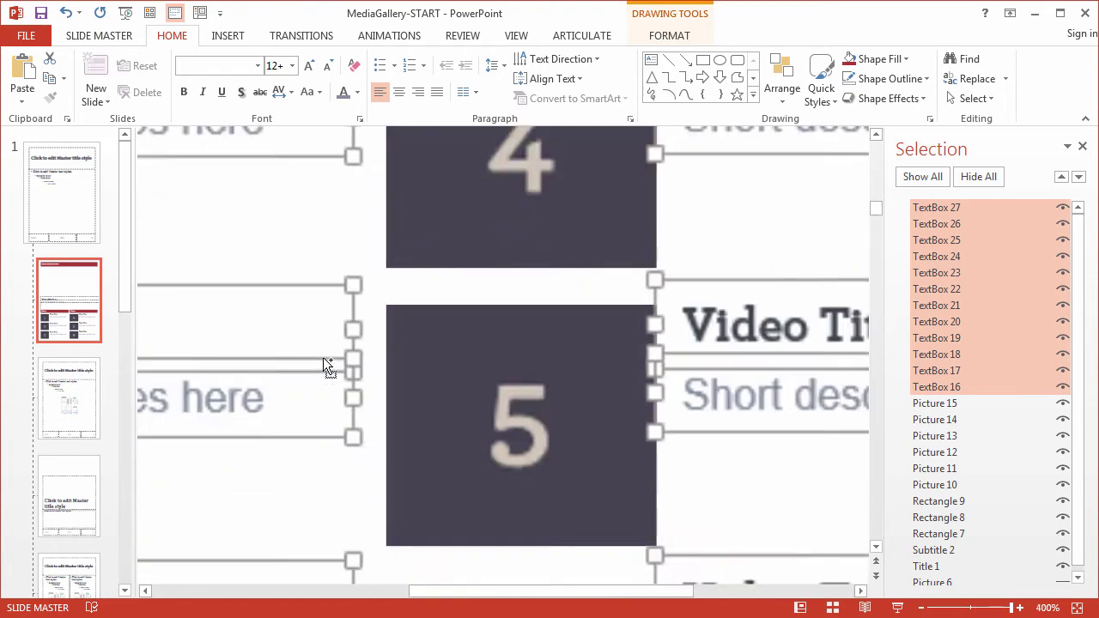
key("ctrl+Up")
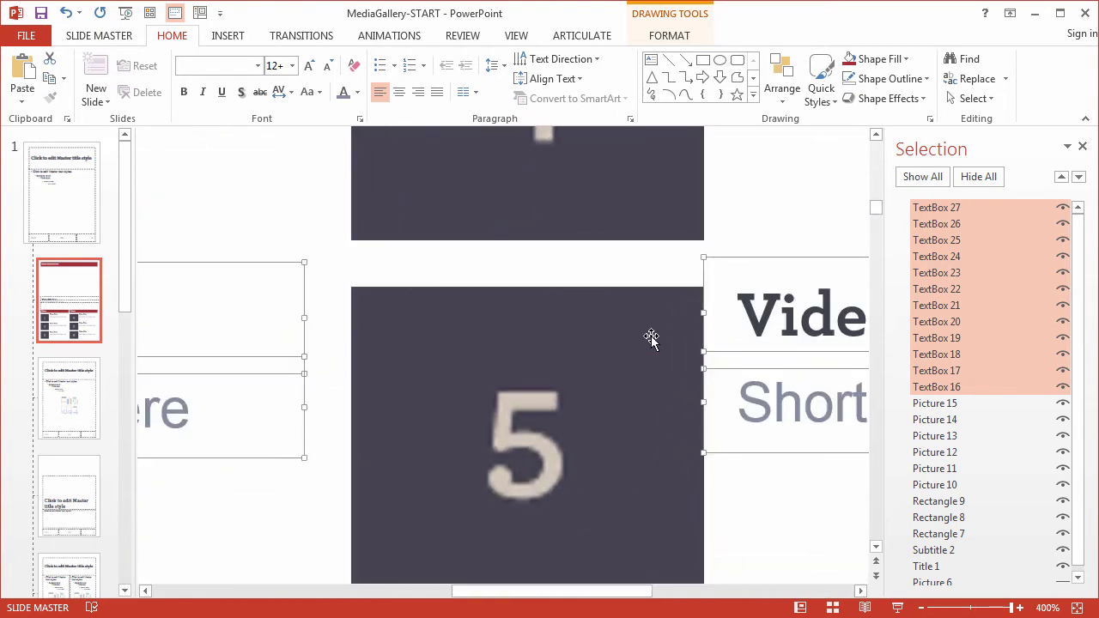
Select the twelve title and description boxes beside all six numbered placeholders and nudge them slightly downward.
scroll(653, 330, "down", 10, "ctrl")
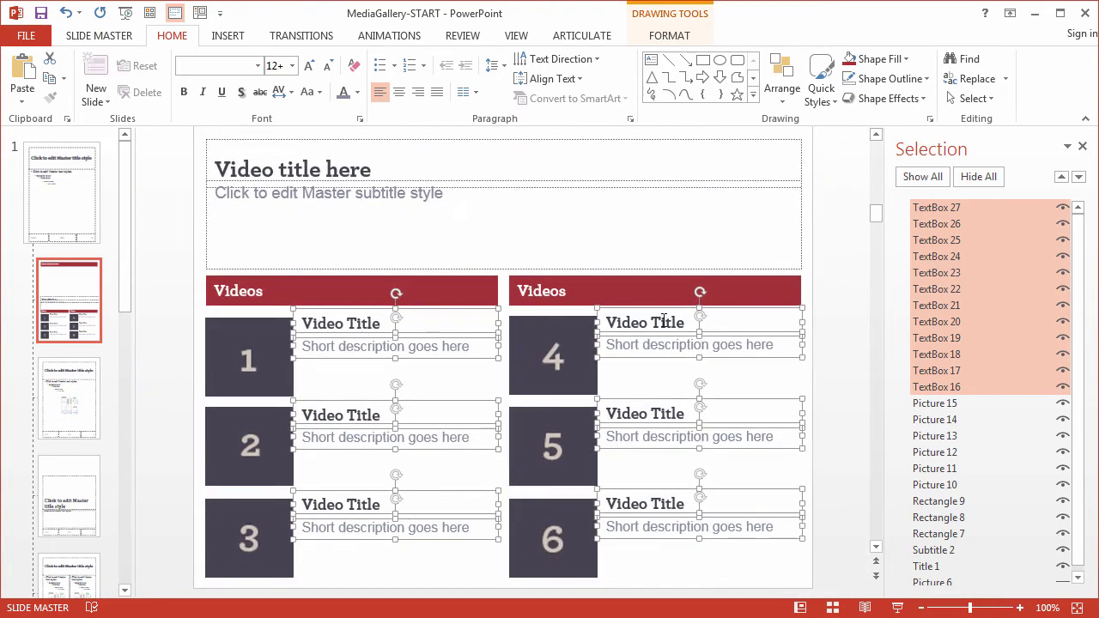
left_click(861, 347)
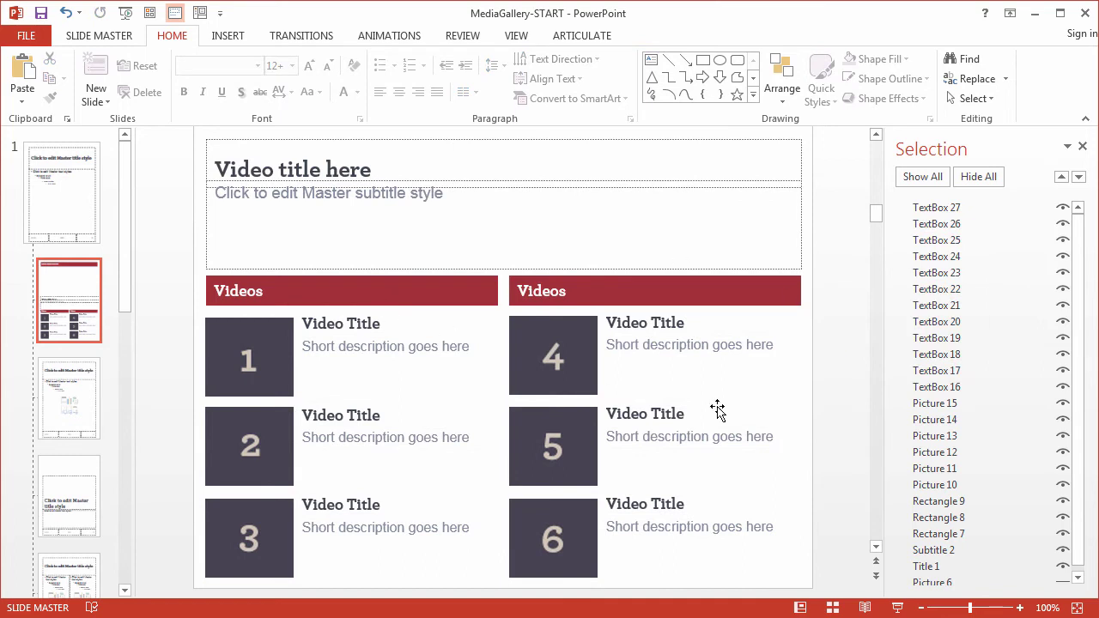
left_click(378, 335)
left_click(445, 348, "shift")
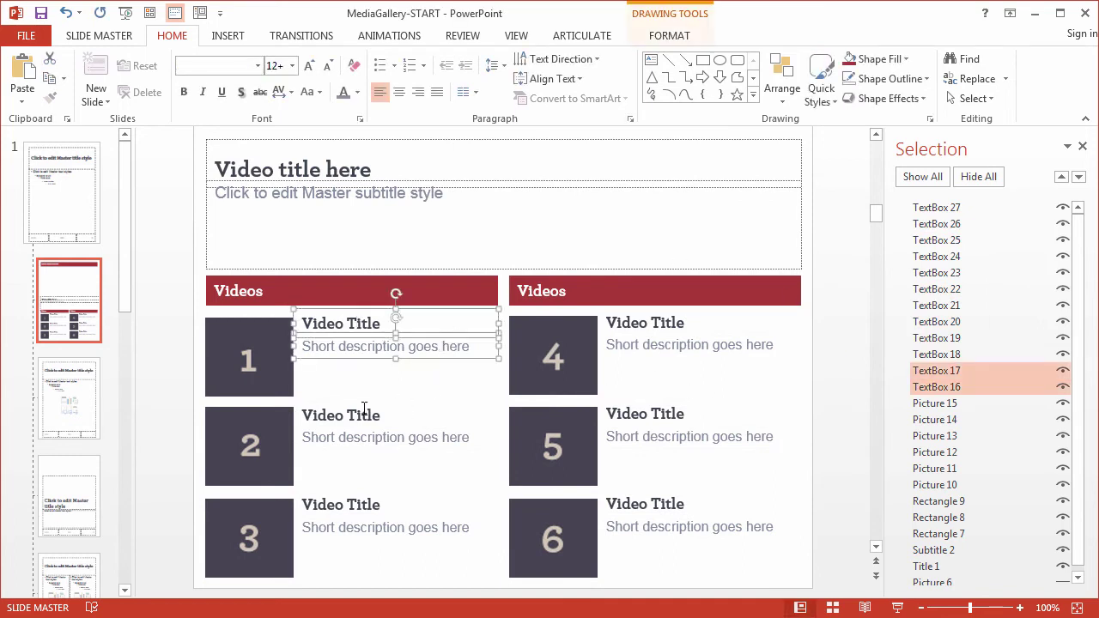
left_click(385, 425, "shift")
left_click(400, 448, "shift")
left_click(350, 508, "shift")
left_click(443, 528, "shift")
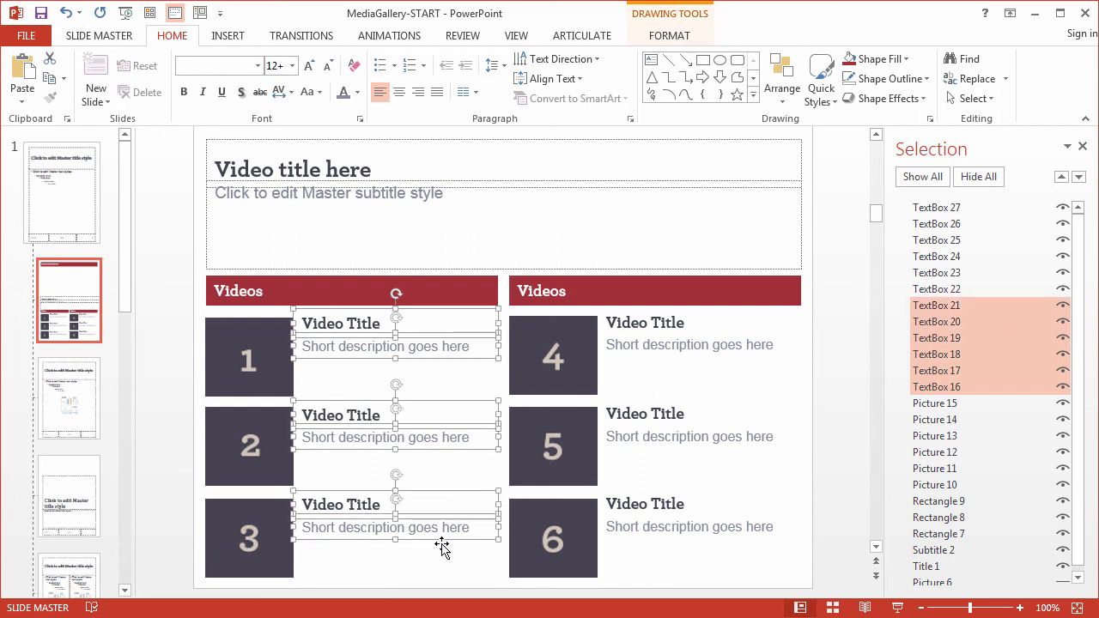
left_click(633, 525, "shift")
left_click(633, 503, "shift")
left_click(631, 439, "shift")
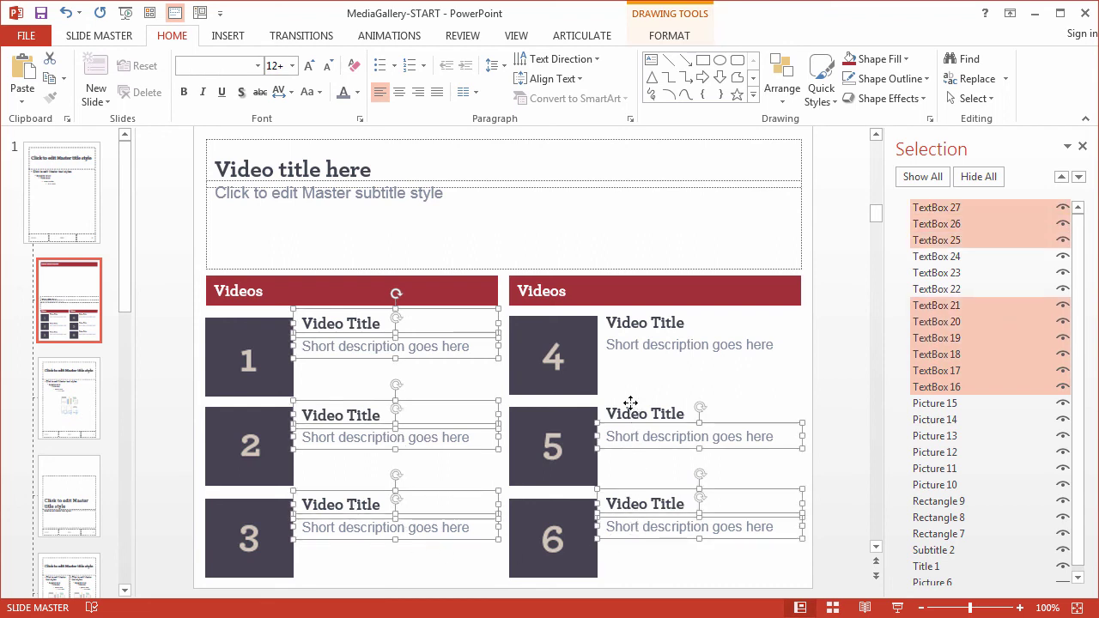
left_click(634, 414, "shift")
left_click(633, 346, "shift")
left_click(637, 322, "shift")
key("Down")
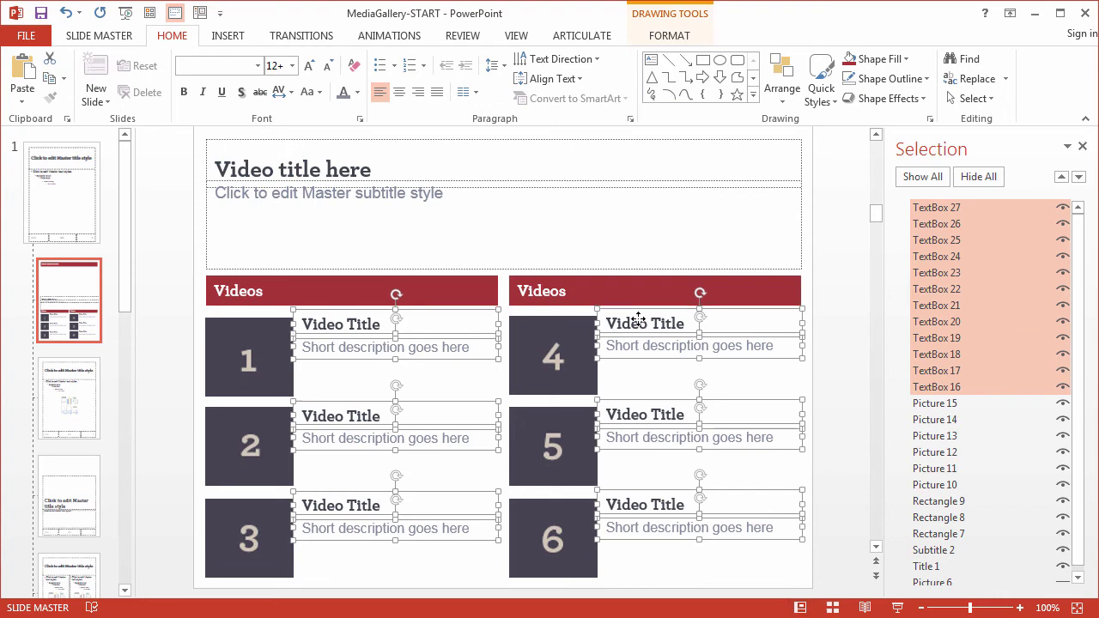
scroll(638, 322, "down", 4)
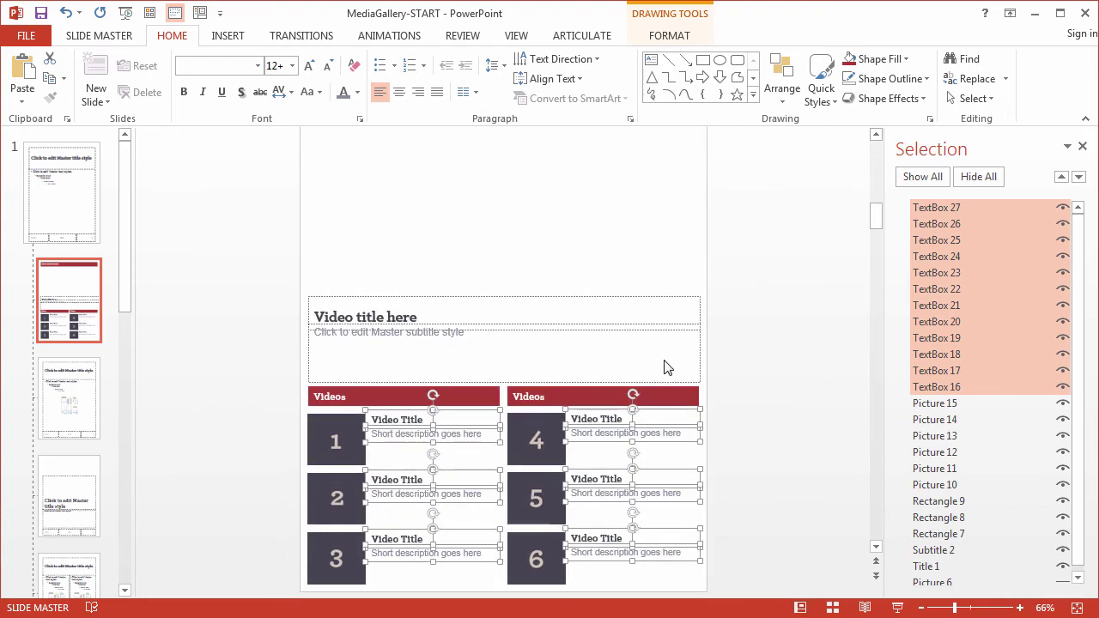
left_click(744, 378)
Draw a rectangle over the media gallery layout and stretch it to cover the full slide, 7.5" wide and 10" high.
scroll(573, 281, "down", 1)
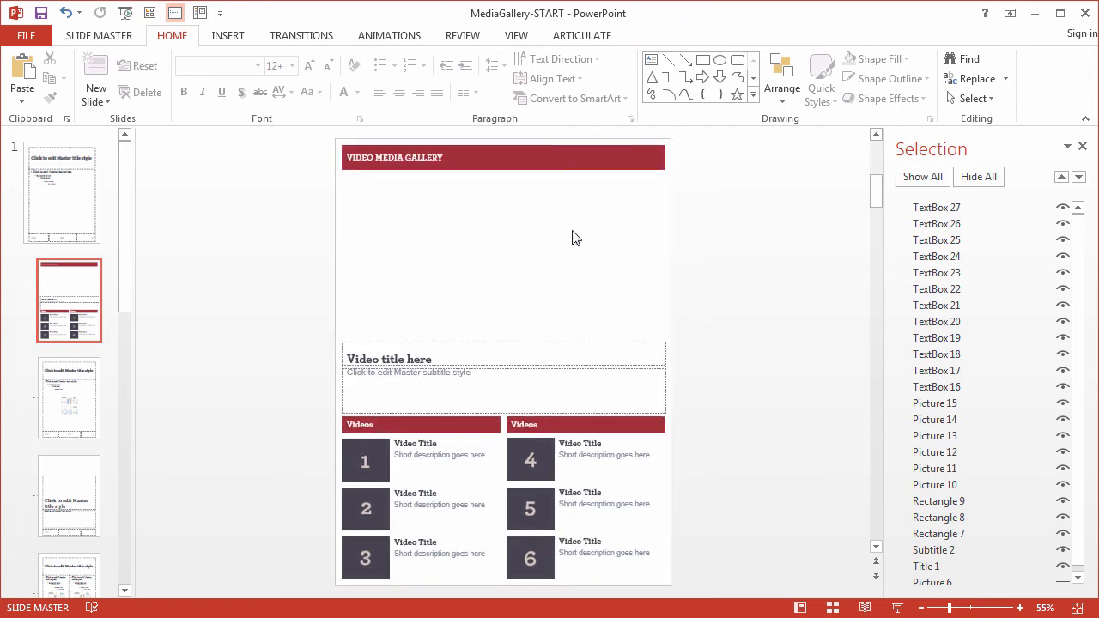
right_click(574, 231)
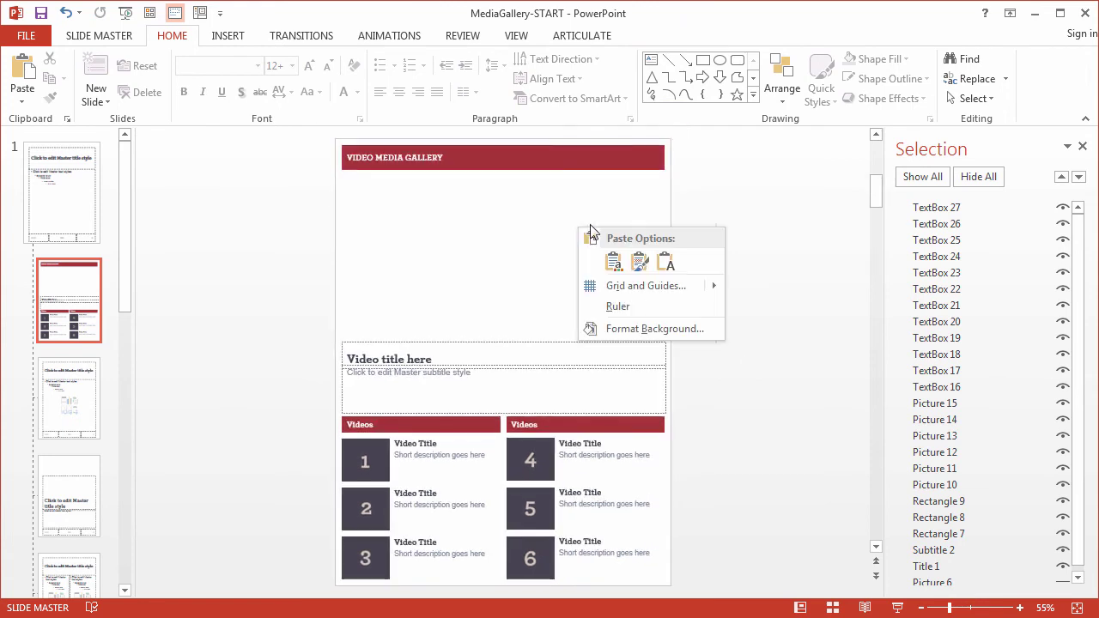
left_click(349, 251)
left_click(218, 39)
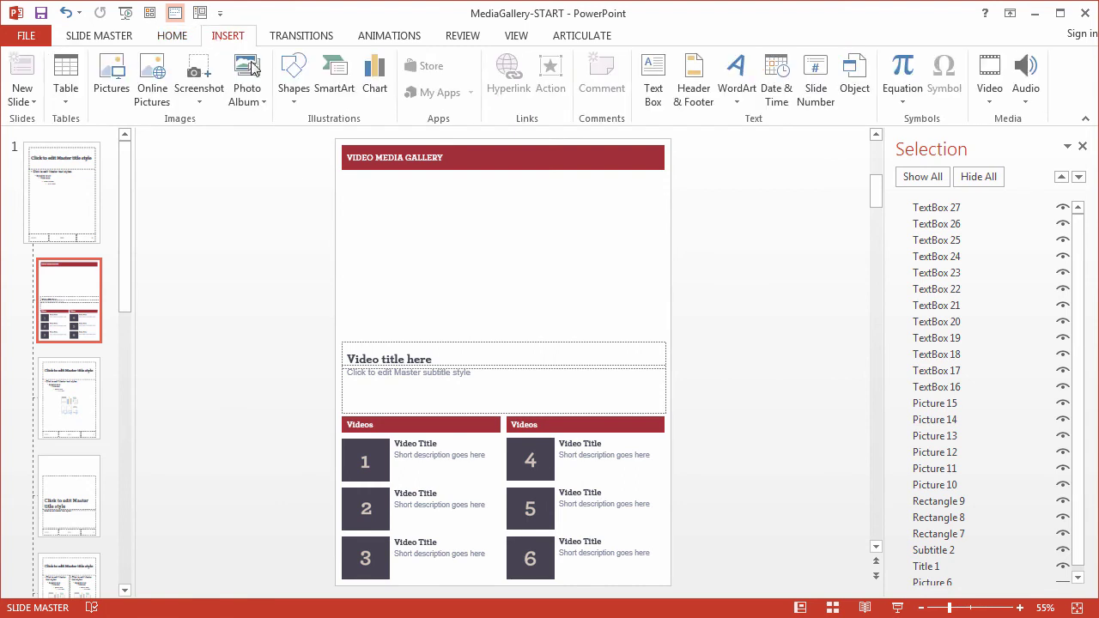
left_click(295, 96)
left_click(338, 133)
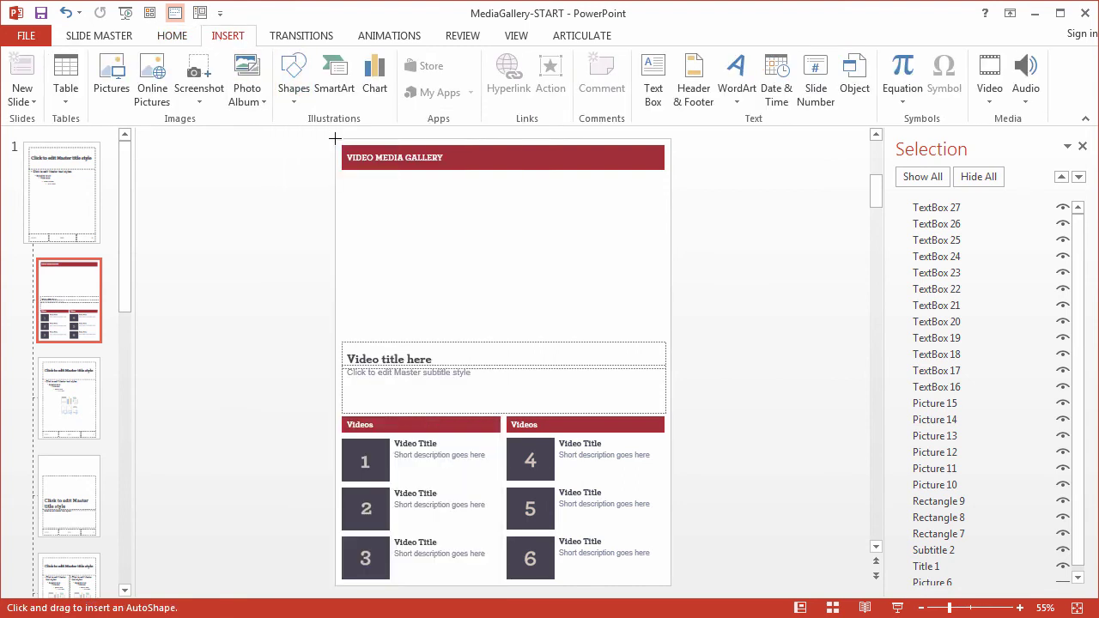
left_click_drag(336, 140, 671, 344)
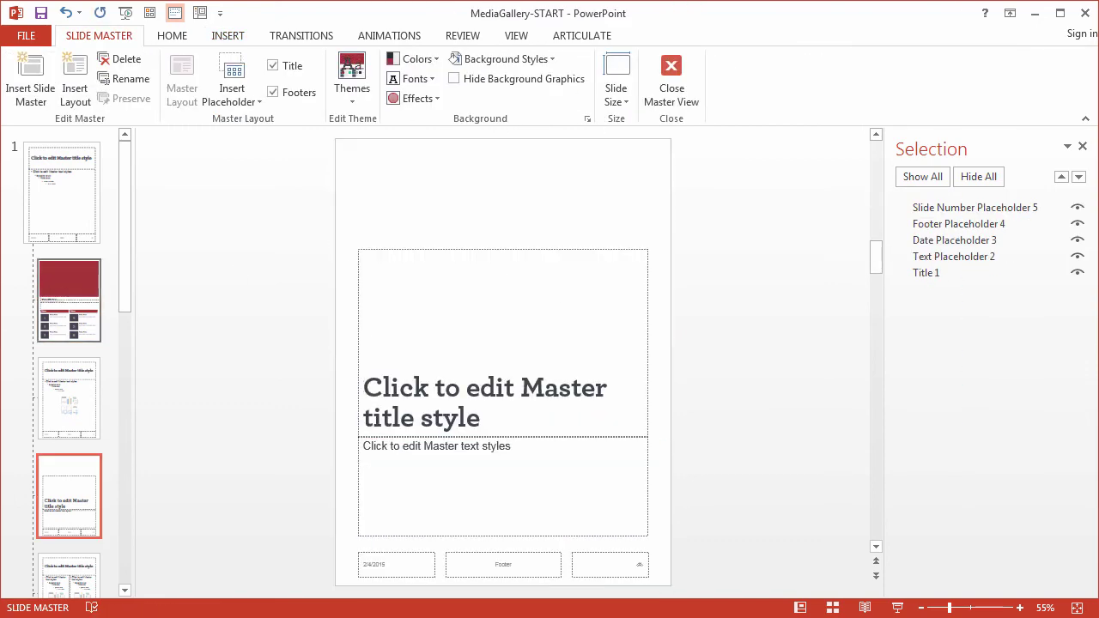
left_click(62, 302)
left_click(503, 342)
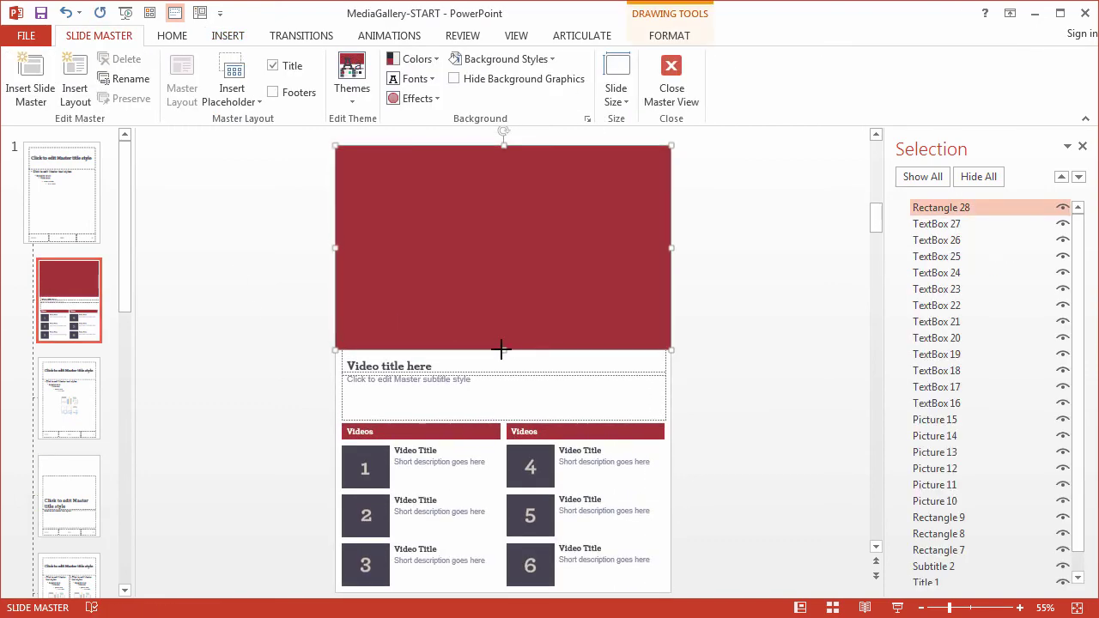
left_click_drag(500, 351, 523, 587)
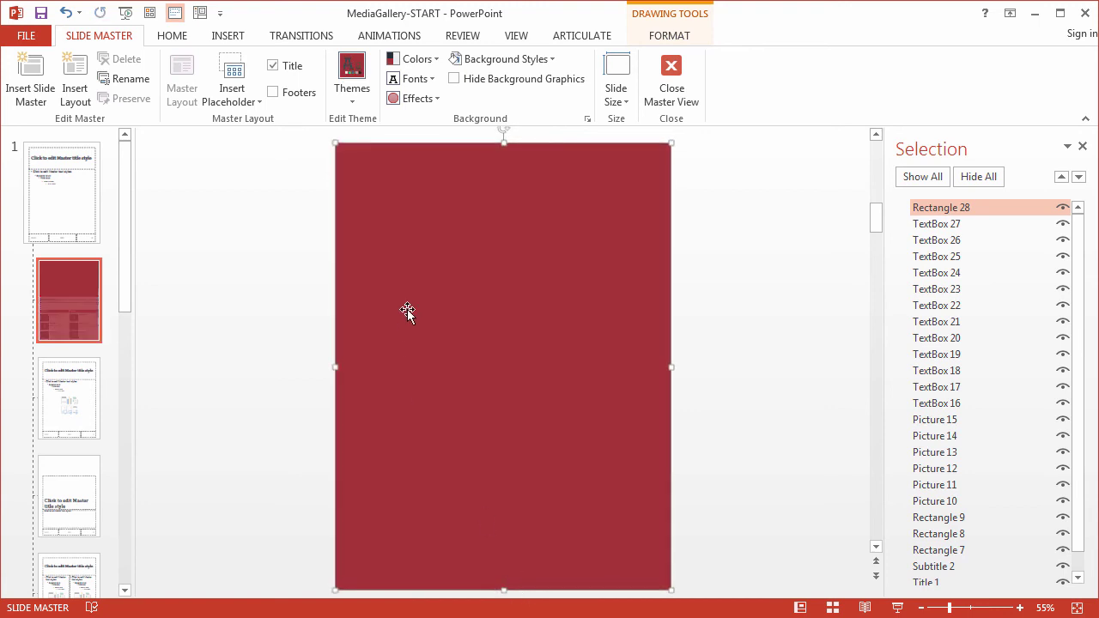
Fill the full-slide rectangle with the pale blue-gray theme color.
left_click(439, 64)
left_click(674, 38)
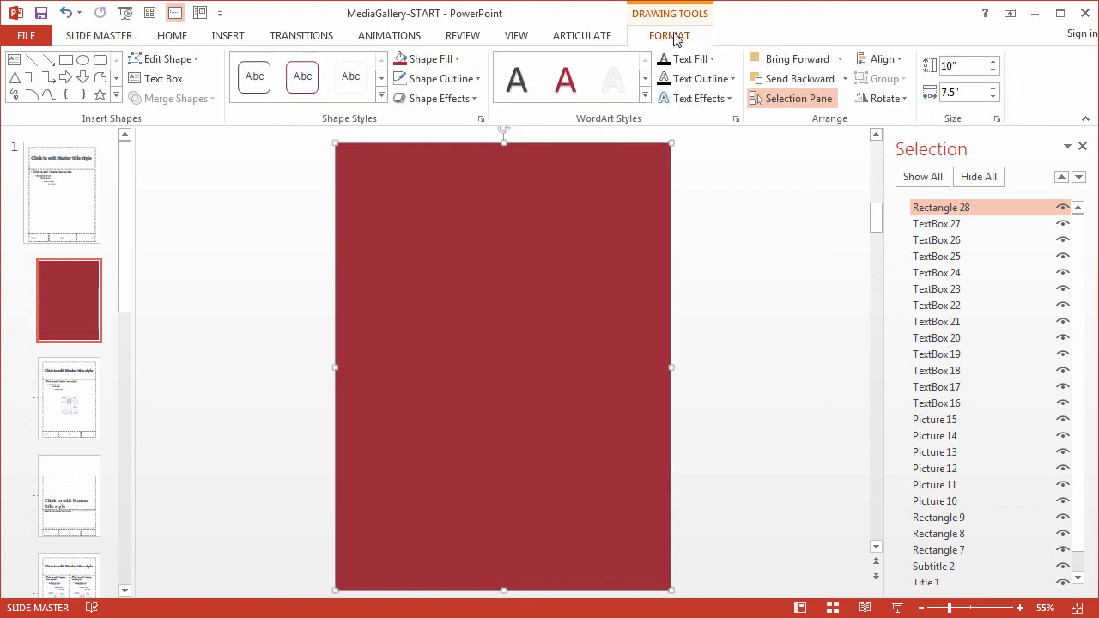
left_click(455, 60)
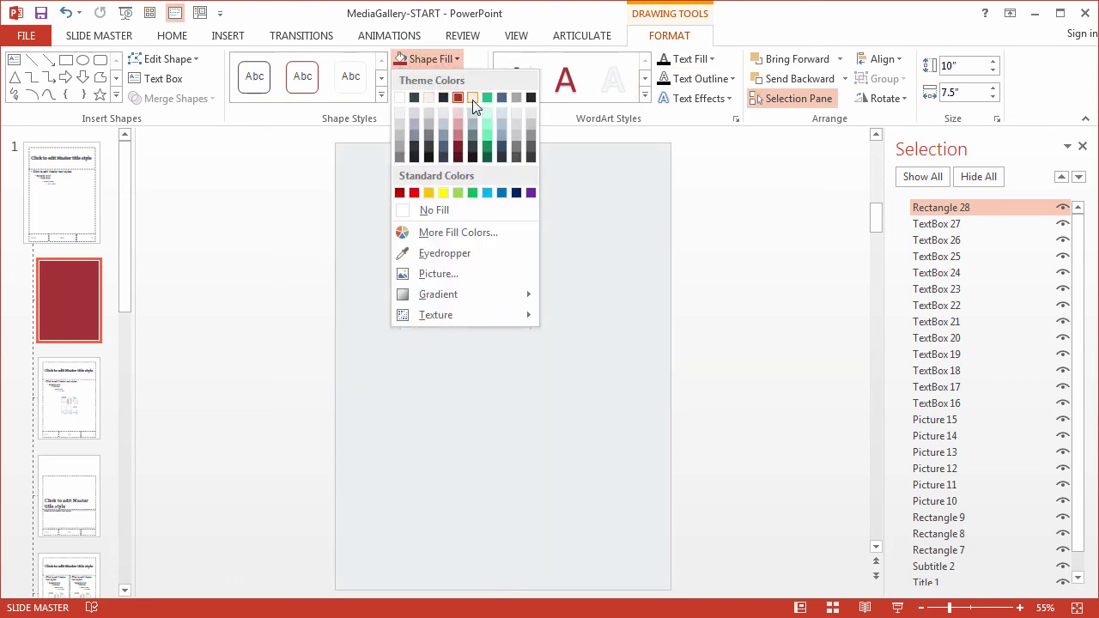
left_click(473, 98)
Send the full-slide rectangle behind all other layout objects and close the slide master view.
right_click(515, 186)
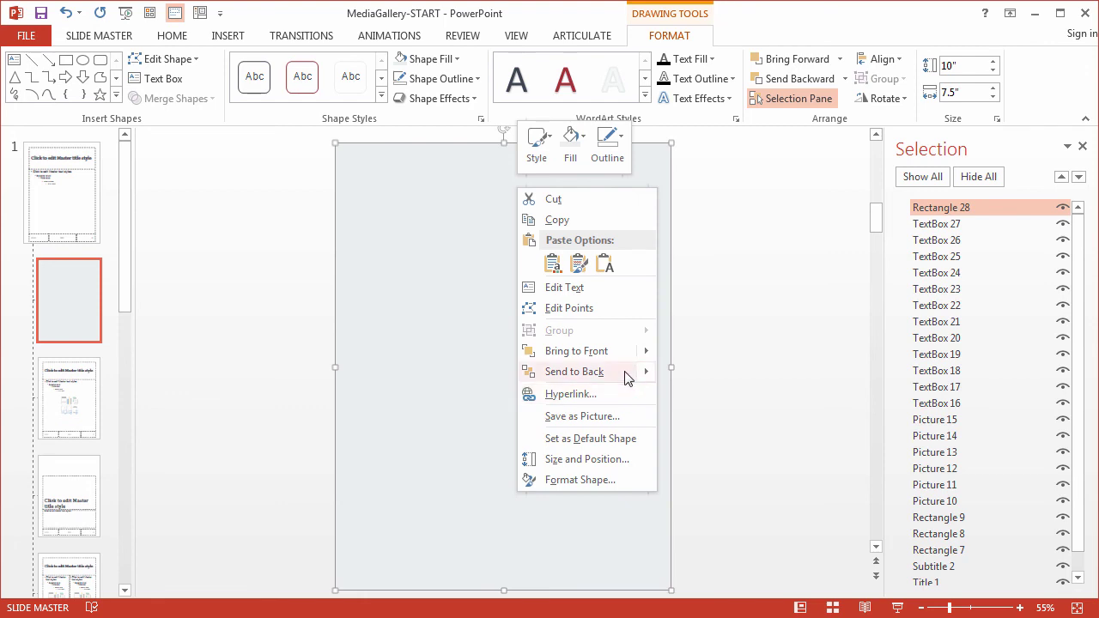
left_click(625, 374)
left_click(736, 377)
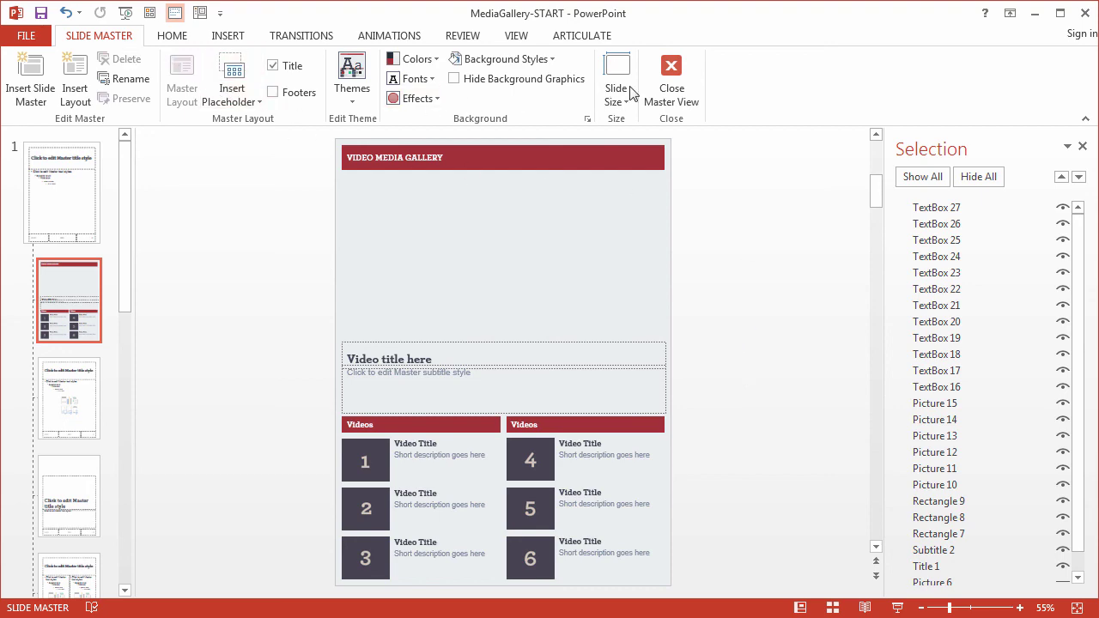
left_click(672, 79)
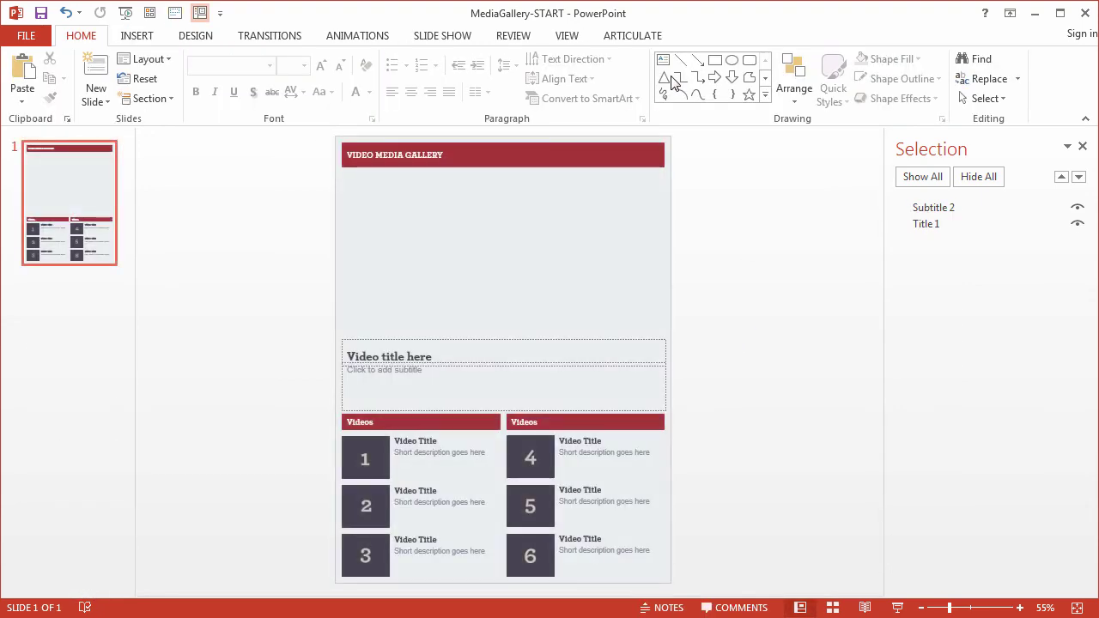